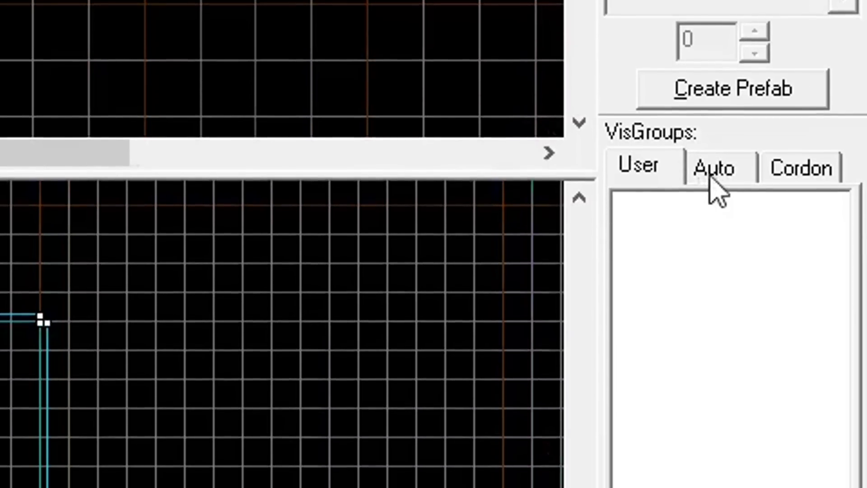
# - Hide the Sky world geometry in the automatic VisGroups
pyautogui.click(775, 256)
pyautogui.click(729, 257)
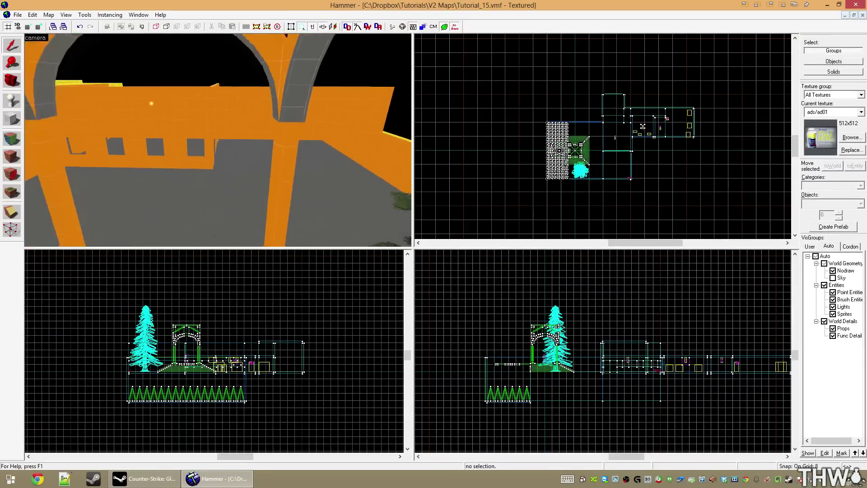
# - Examine the outdoor courtyard with its arched pavilion, stairs and tree from above and from several sides
pyautogui.press('s')
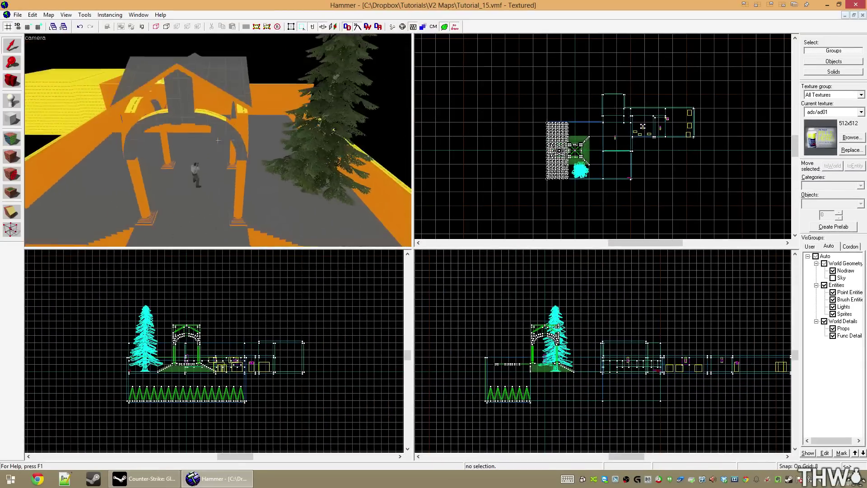
pyautogui.press('a')
pyautogui.press('s')
pyautogui.press('z')
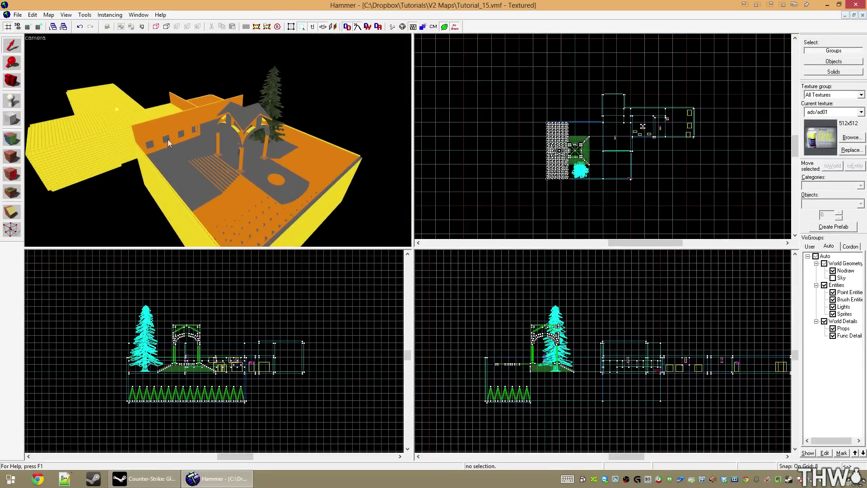
pyautogui.press('z')
pyautogui.press('d')
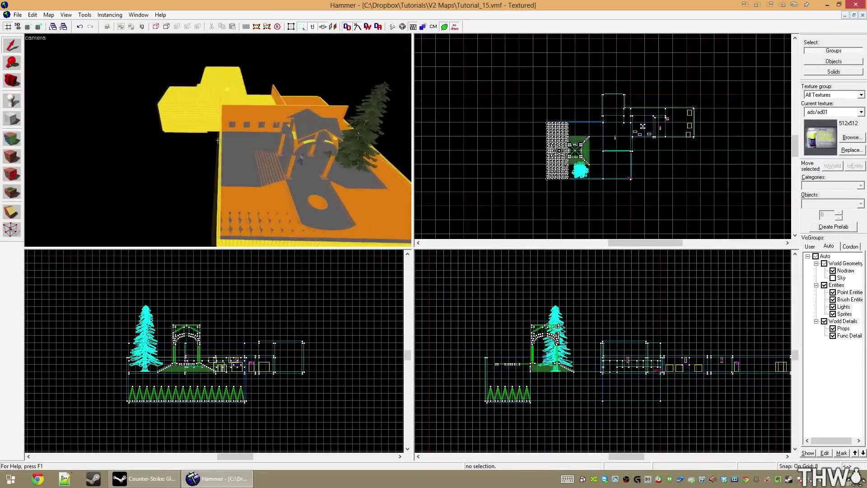
pyautogui.press('z')
pyautogui.moveTo(180, 145); pyautogui.dragTo(218, 144)
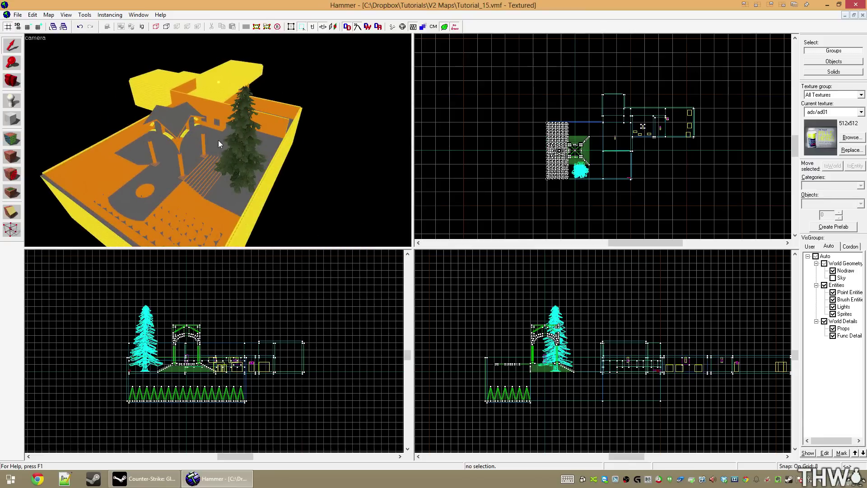
pyautogui.press('z')
pyautogui.press('d')
pyautogui.press('w')
pyautogui.press('z')
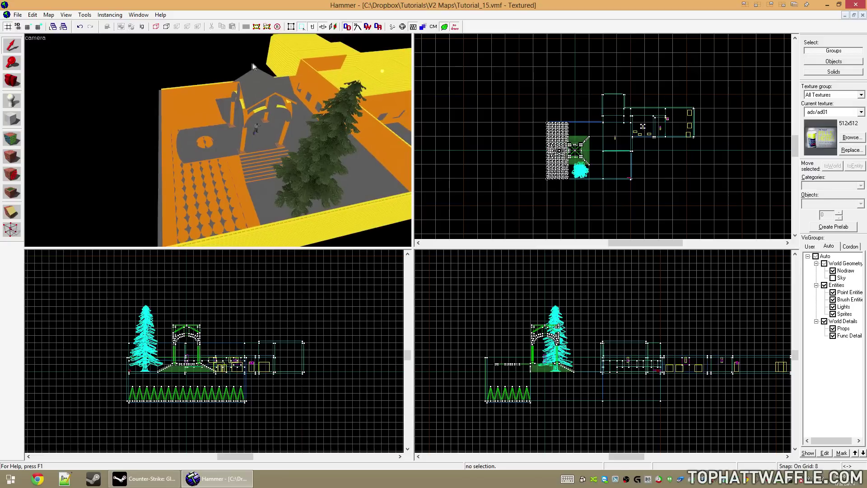
pyautogui.press('z')
pyautogui.press('s')
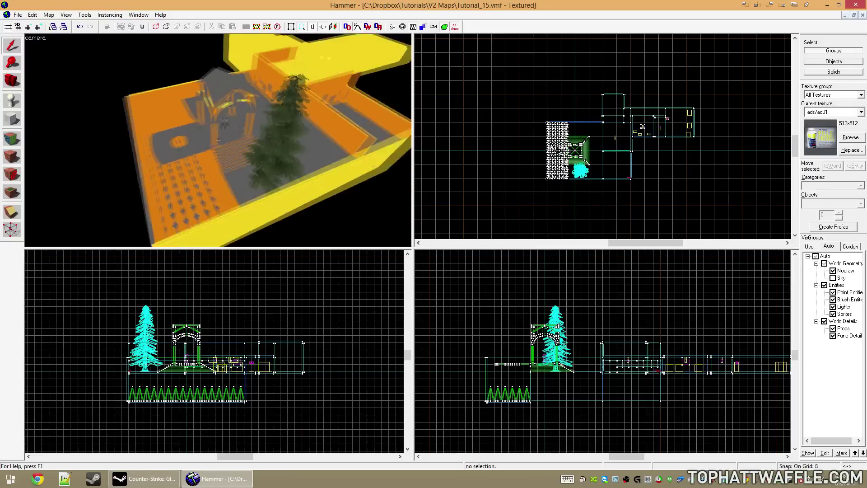
pyautogui.press('a')
pyautogui.press('z')
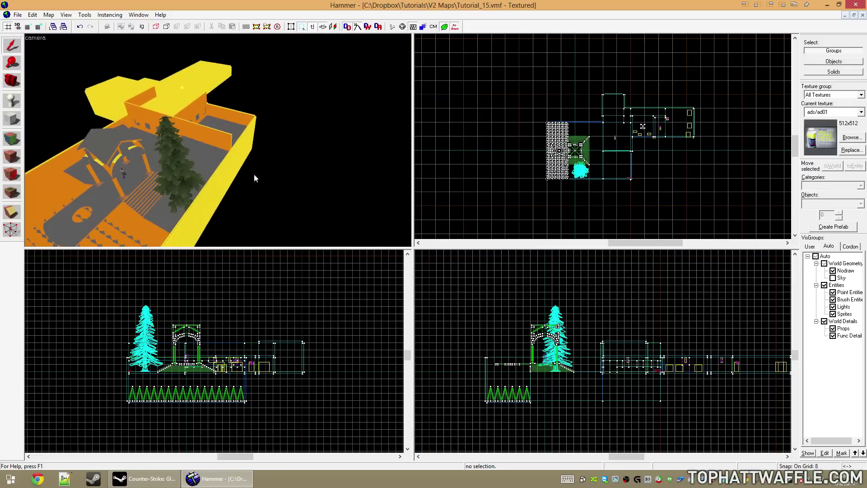
# - Examine the courtyard's boundary walls up close and the outer nodraw surfaces of the adjoining building
pyautogui.press('z')
pyautogui.press('w')
pyautogui.press('z')
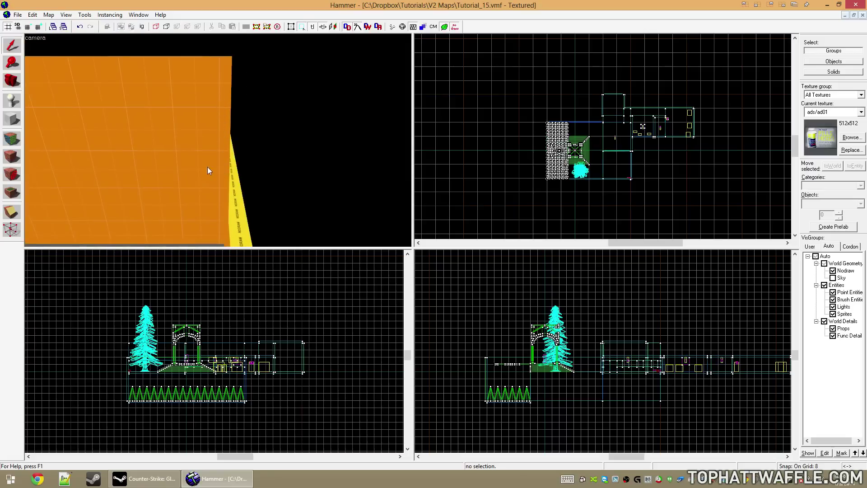
pyautogui.press('z')
pyautogui.press('s')
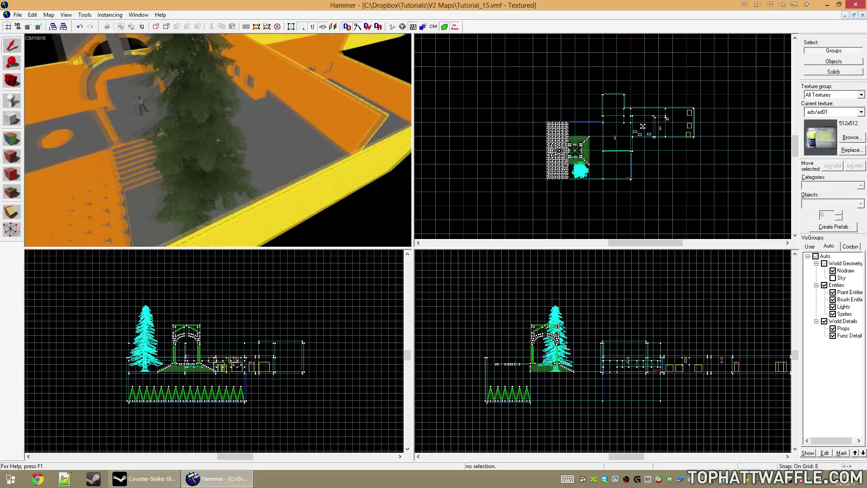
pyautogui.press('w')
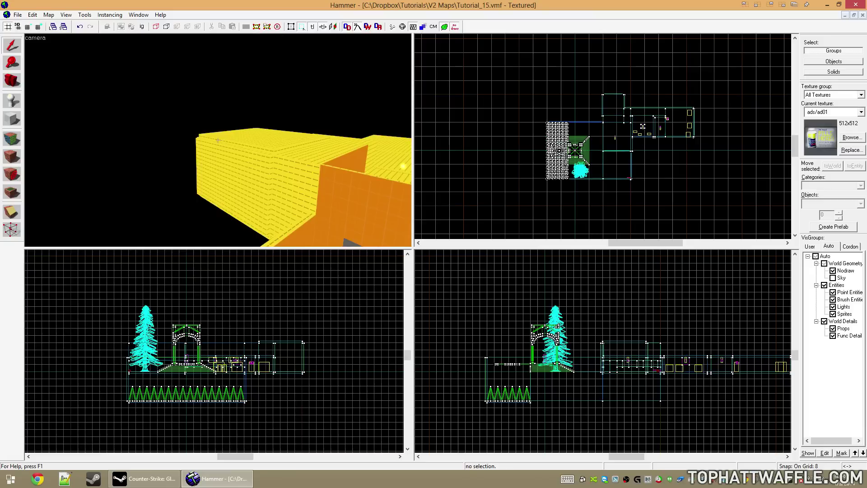
pyautogui.press('z')
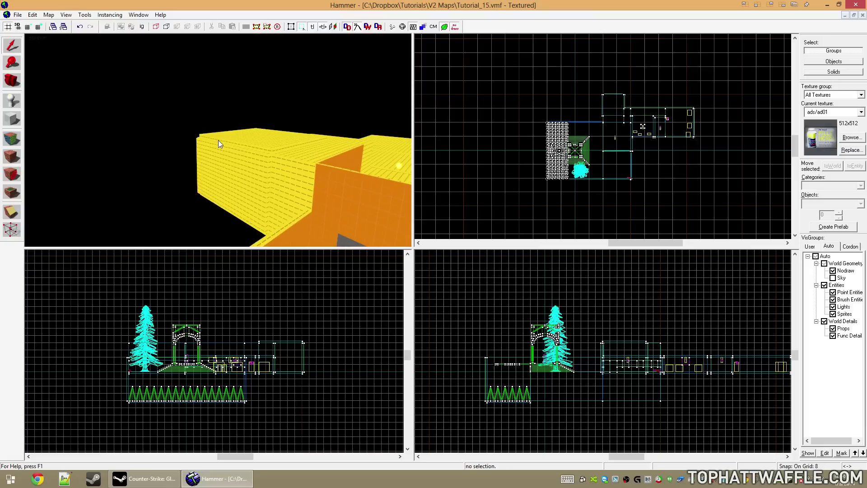
# - Build a nodraw slab 1392 units wide, 1024 long and 8 high beyond the courtyard's edge
pyautogui.hotkey('shift', 'a')
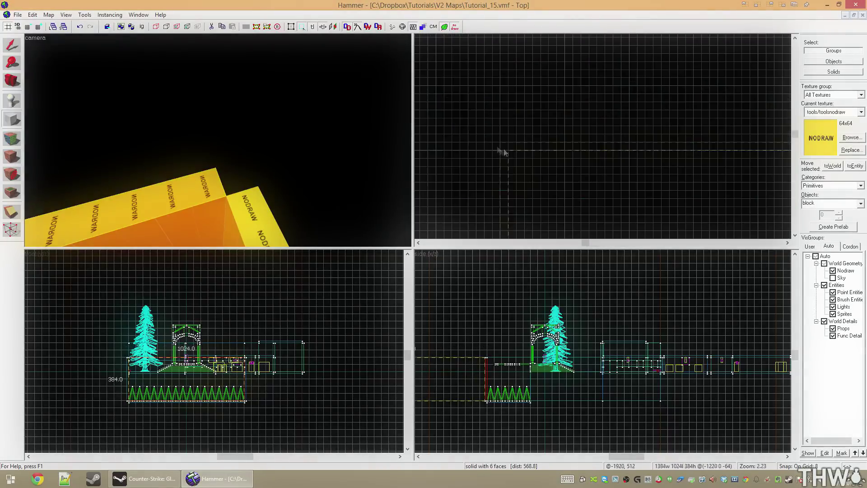
pyautogui.press('Return')
pyautogui.hotkey('shift', 's')
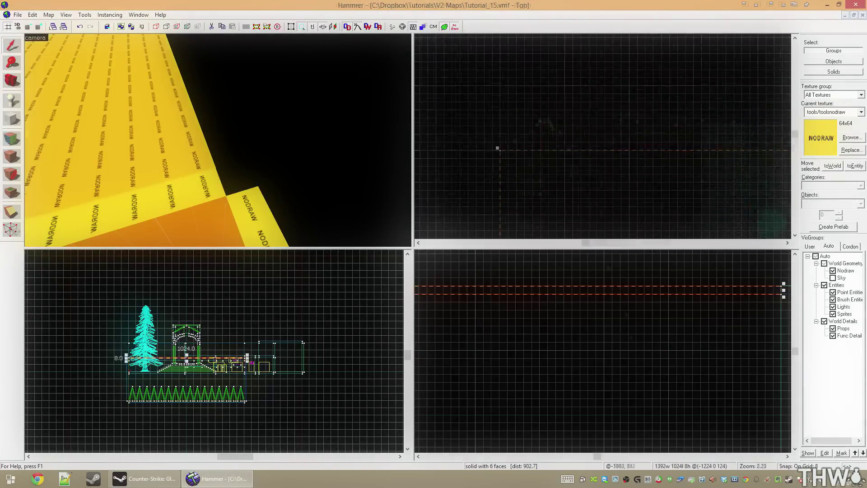
pyautogui.scroll(-8, 497, 147)
pyautogui.moveTo(630, 195); pyautogui.dragTo(627, 109)
pyautogui.scroll(8, 633, 188)
pyautogui.scroll(-8, 635, 188)
pyautogui.moveTo(676, 187); pyautogui.dragTo(533, 188)
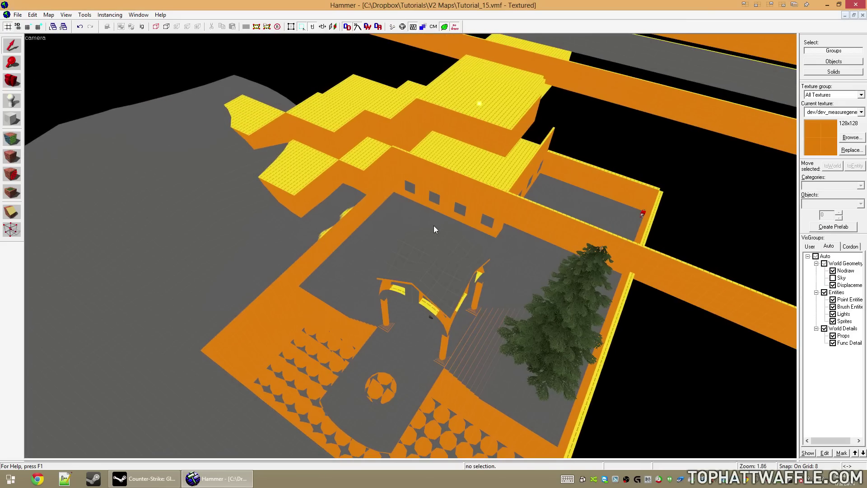
# - Examine from inside the courtyard how the surrounding outer walls and displacement hill appear above its boundary walls
pyautogui.press('z')
pyautogui.press('w')
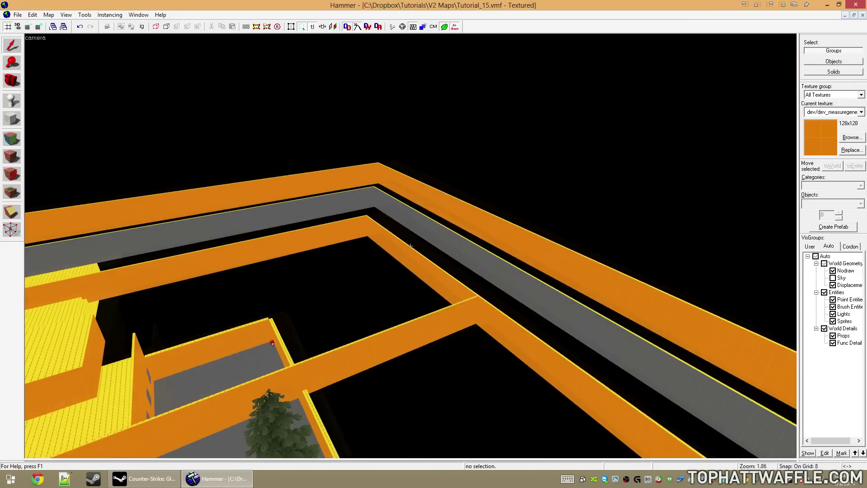
pyautogui.press('w')
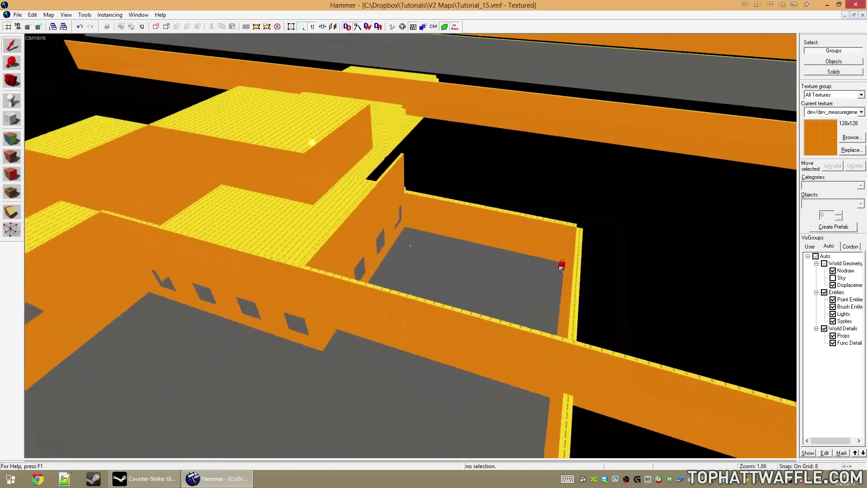
pyautogui.press('d')
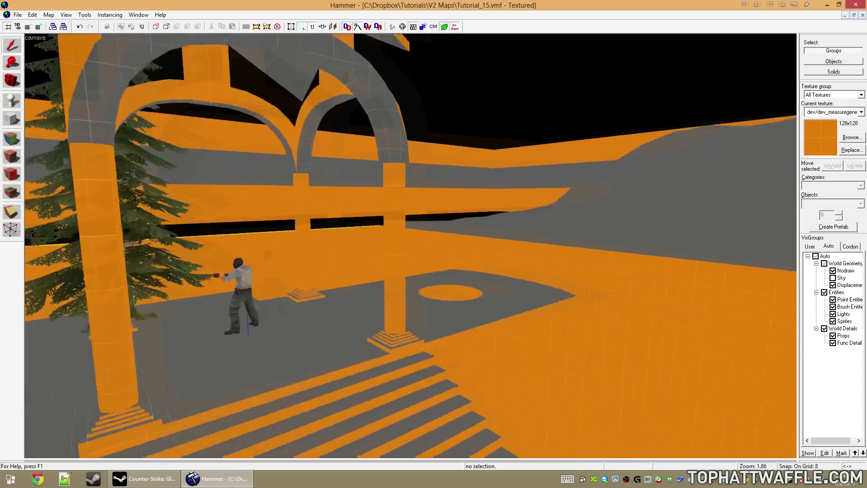
pyautogui.press('w')
pyautogui.press('s')
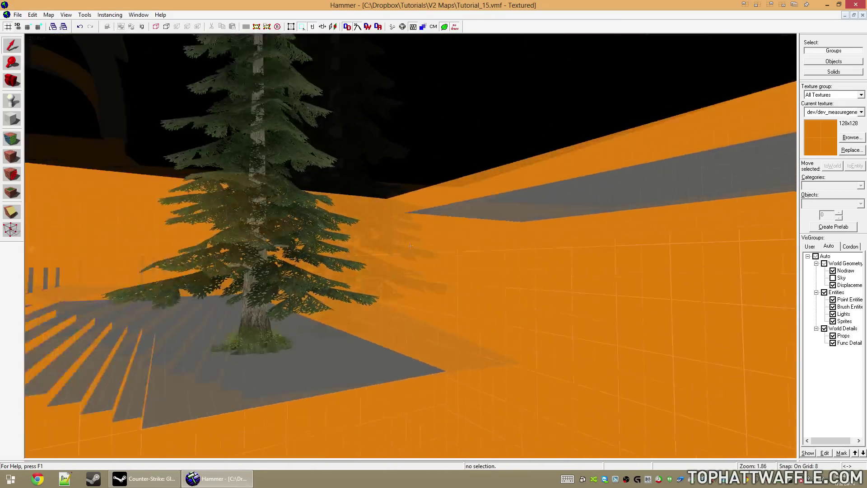
pyautogui.press('w')
pyautogui.press('w')
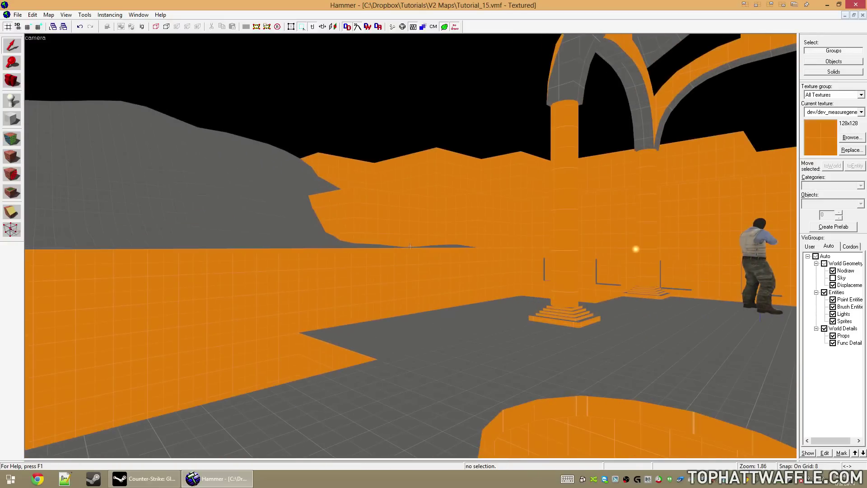
pyautogui.press('w')
pyautogui.press('w')
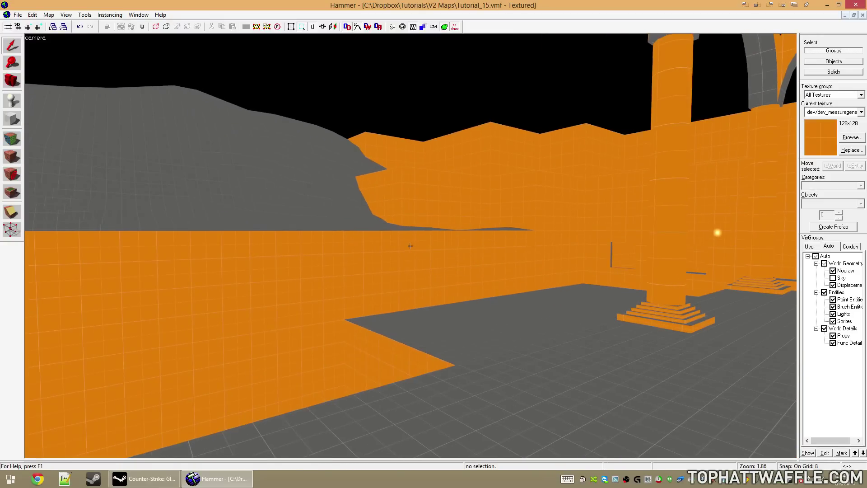
pyautogui.press('w')
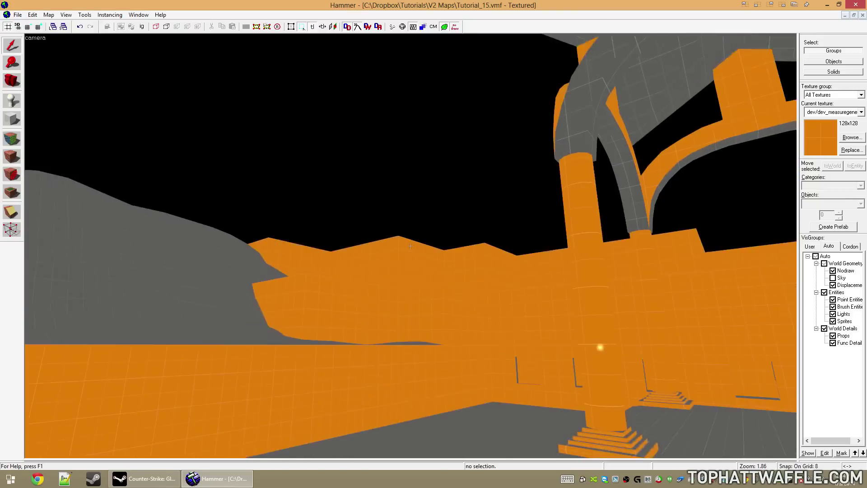
# - Select the grouped outer walls and displacement terrain that surround the courtyard
pyautogui.press('z')
pyautogui.click(334, 200)
pyautogui.press('s')
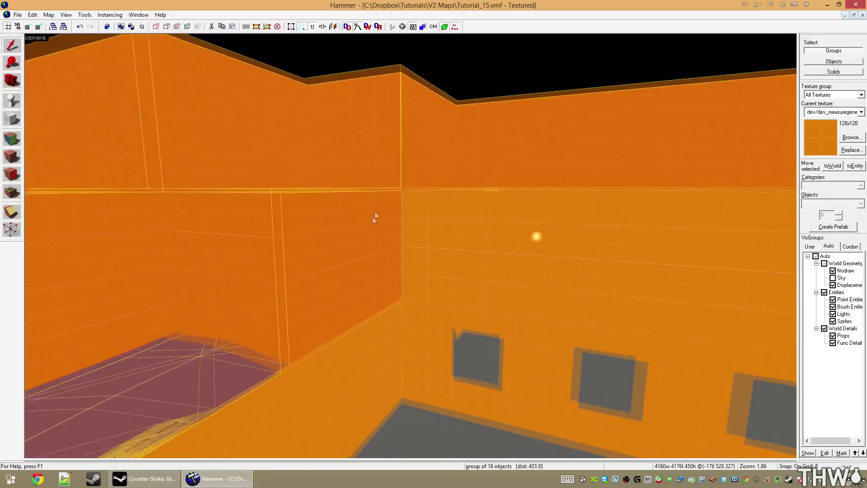
# - Examine the corner where the selected background walls meet the courtyard wall with the windows
pyautogui.press('w')
pyautogui.press('z')
pyautogui.press('s')
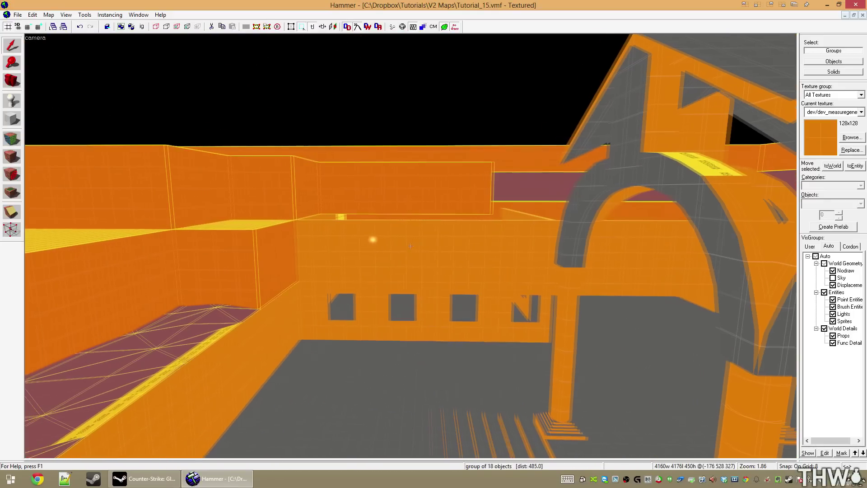
pyautogui.press('w')
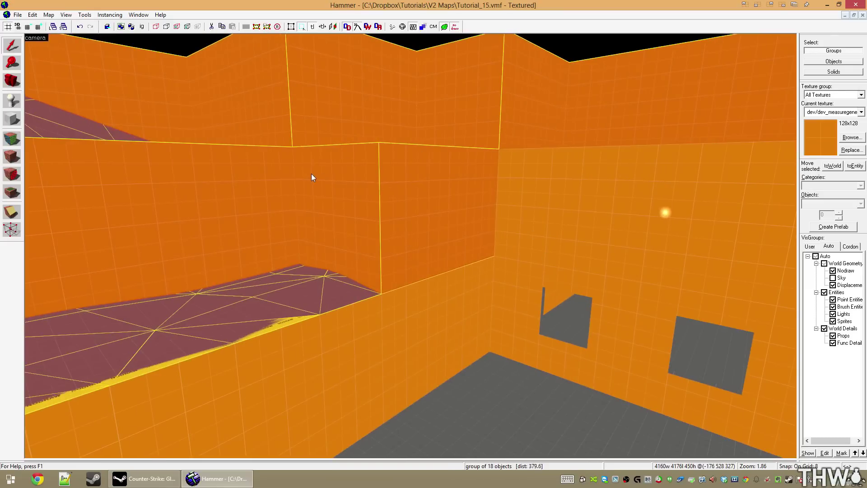
pyautogui.press('z')
pyautogui.press('w')
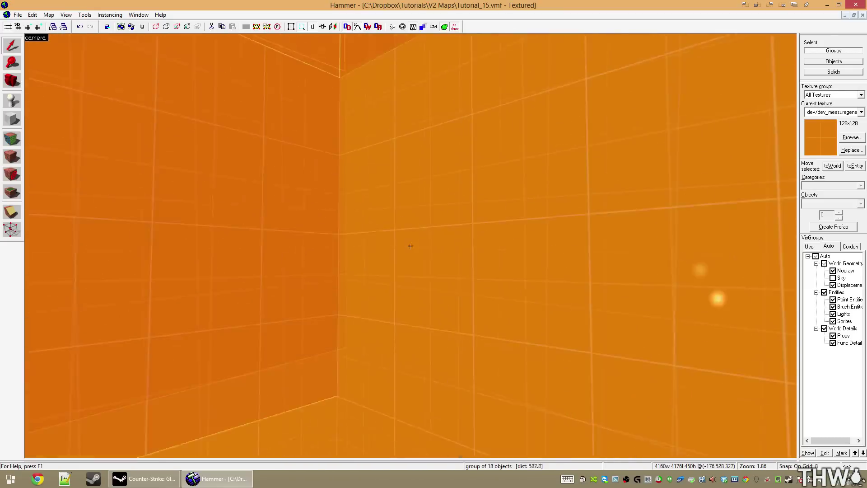
pyautogui.press('z')
pyautogui.press('s')
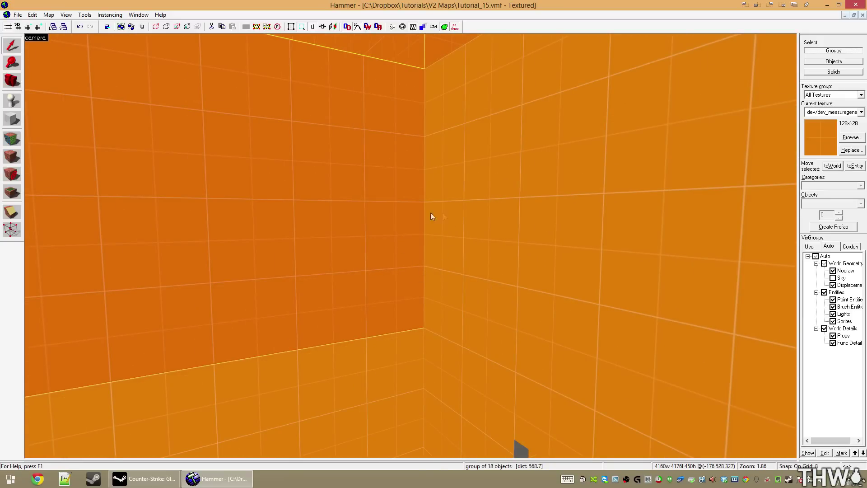
pyautogui.press('z')
pyautogui.press('s')
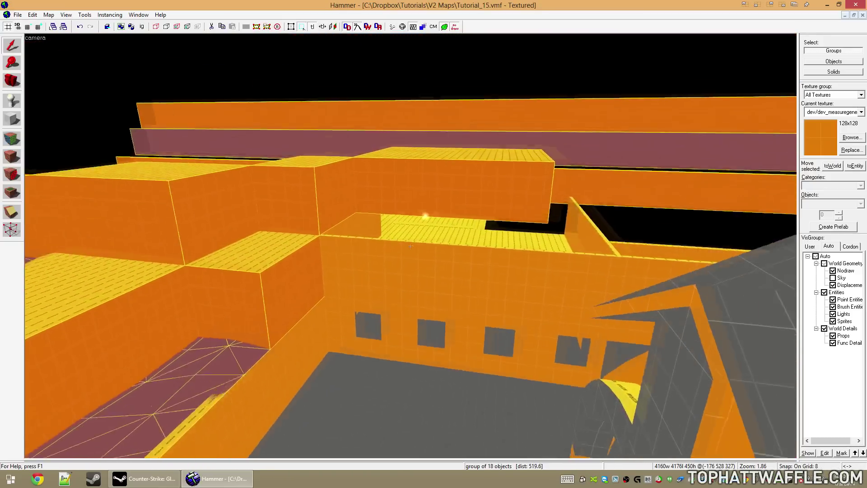
# - Inspect the selected stepped building blocks, the long outer walls and the terrain layout, from close up and from above
pyautogui.press('w')
pyautogui.press('w')
pyautogui.press('d')
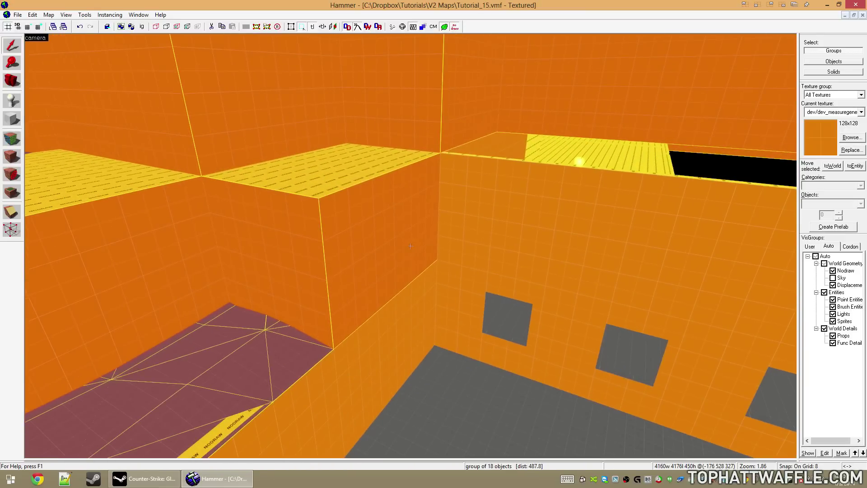
pyautogui.press('w')
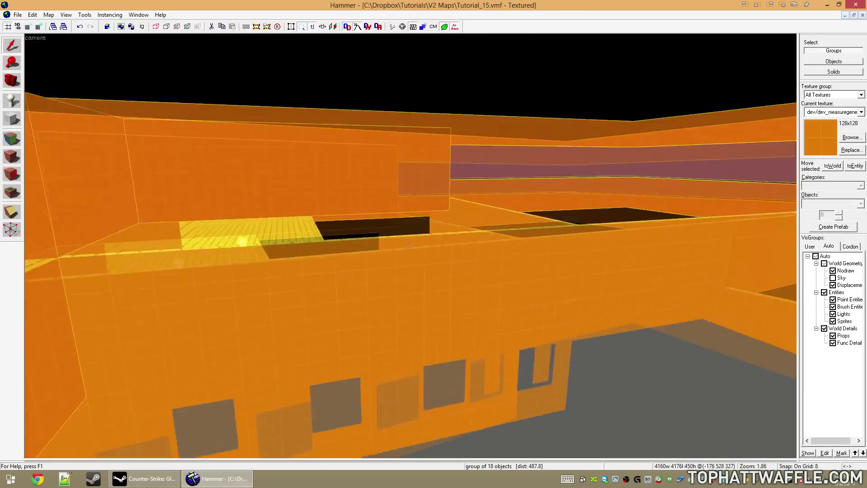
pyautogui.press('d')
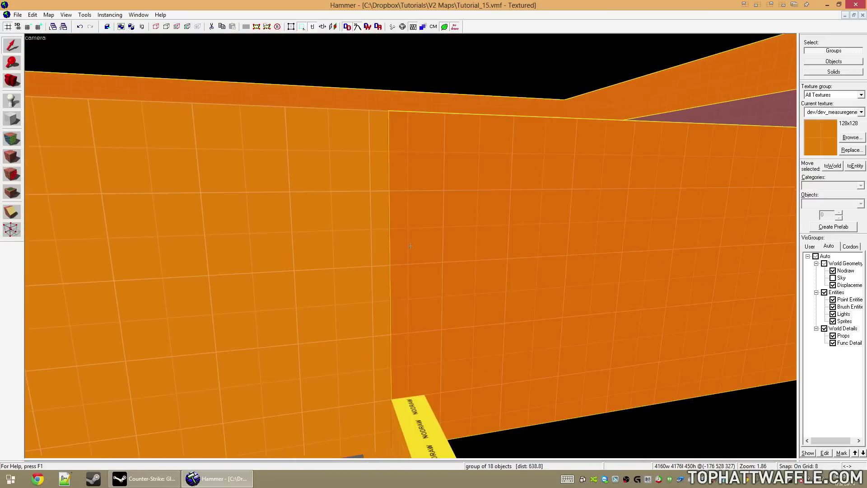
pyautogui.press('z')
pyautogui.press('w')
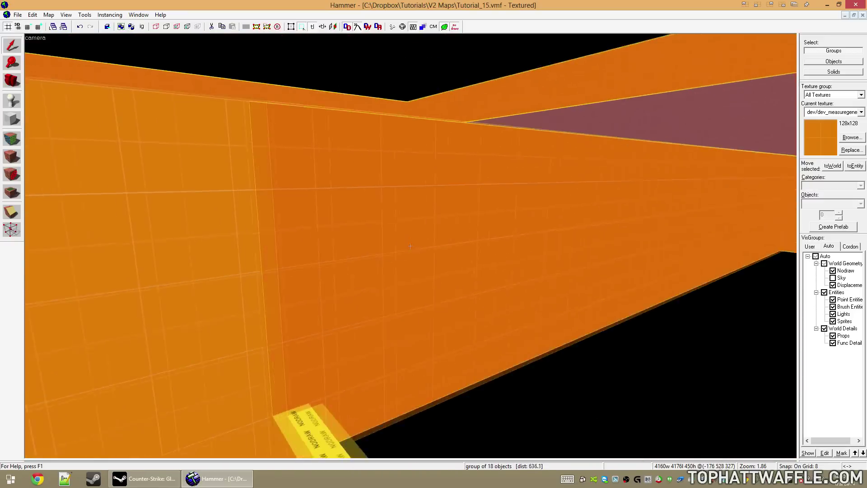
pyautogui.press('s')
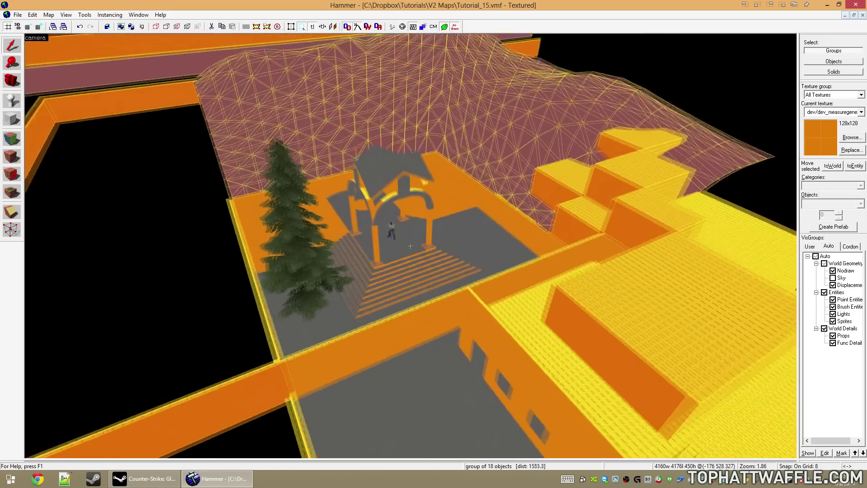
pyautogui.press('z')
pyautogui.press('z')
pyautogui.press('s')
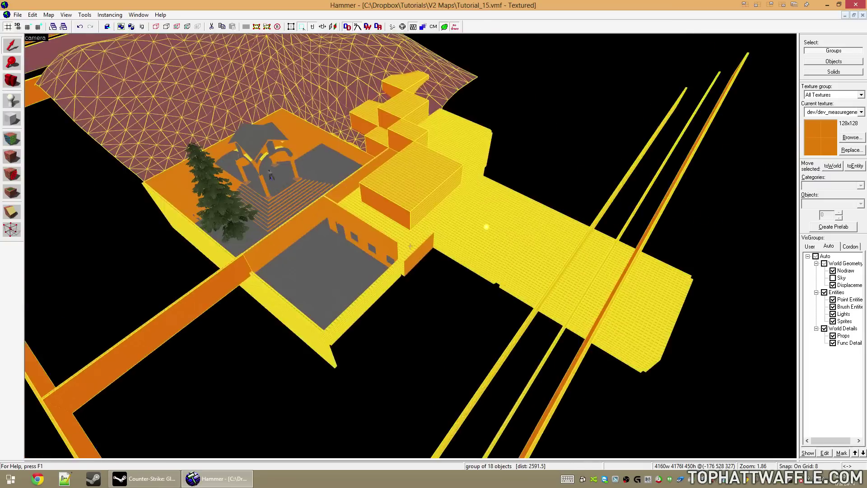
pyautogui.press('z')
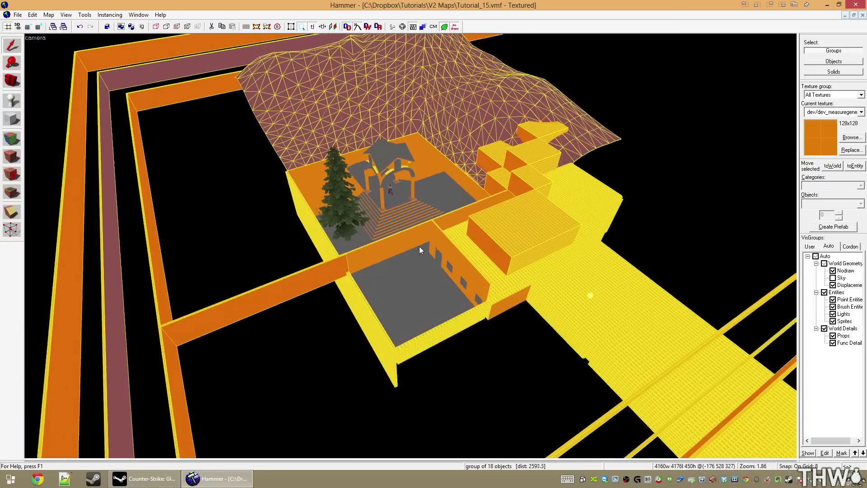
# - Examine the displacement hill, the surrounding outer walls and the windowed courtyard wall from several angles
pyautogui.press('w')
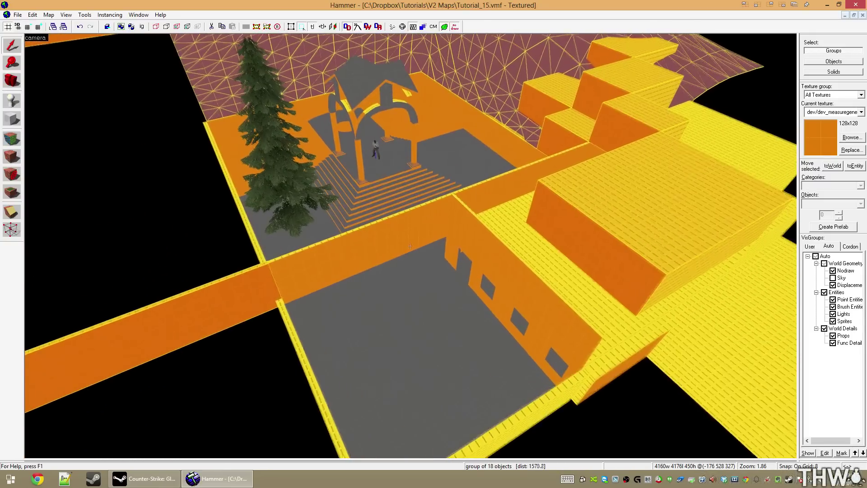
pyautogui.press('z')
pyautogui.press('w')
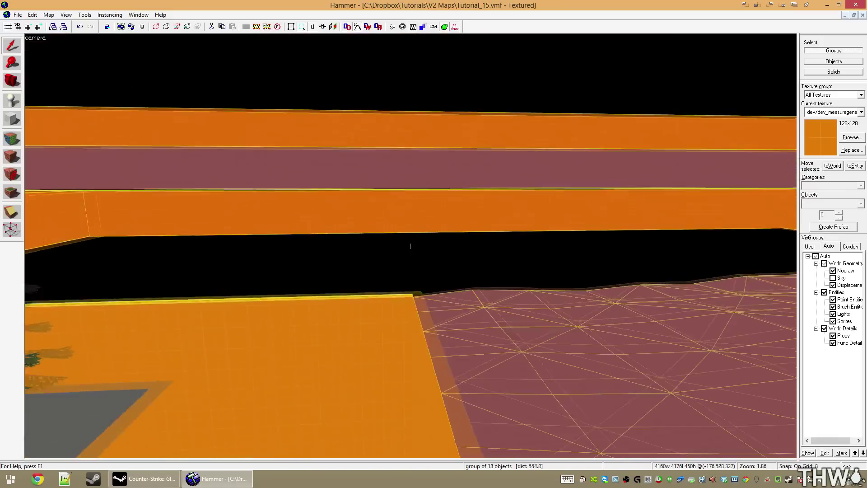
pyautogui.hotkey('ctrl', 's')
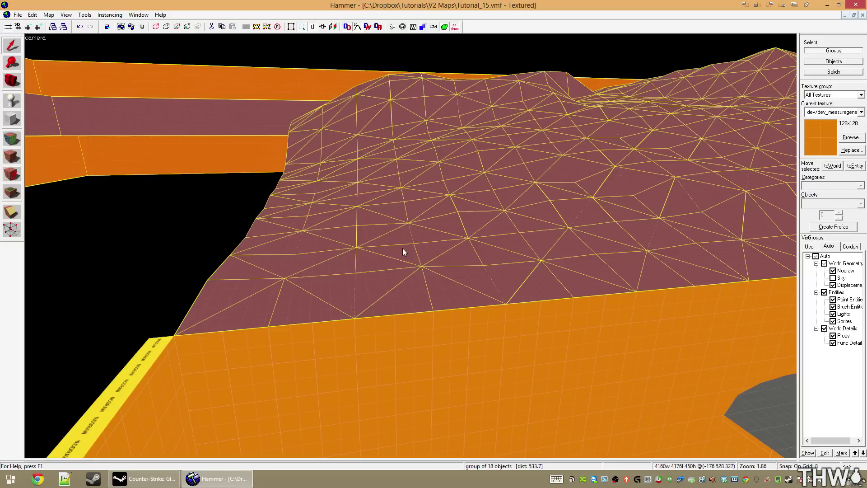
pyautogui.press('s')
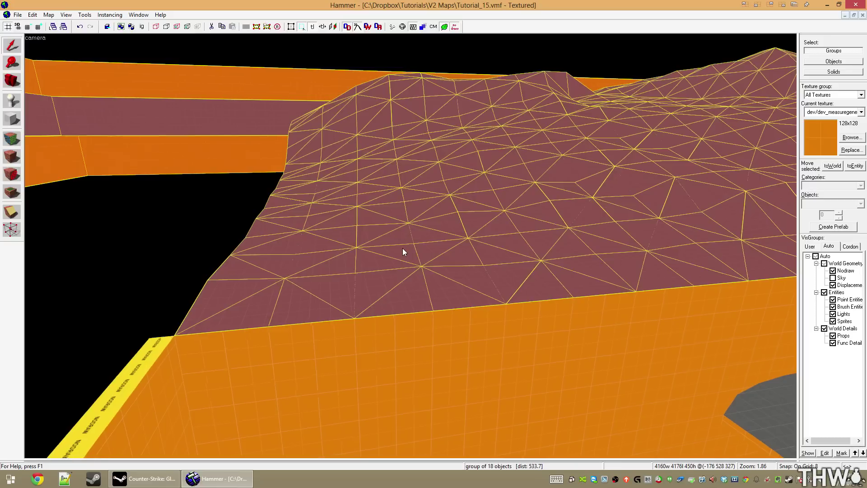
pyautogui.press('z')
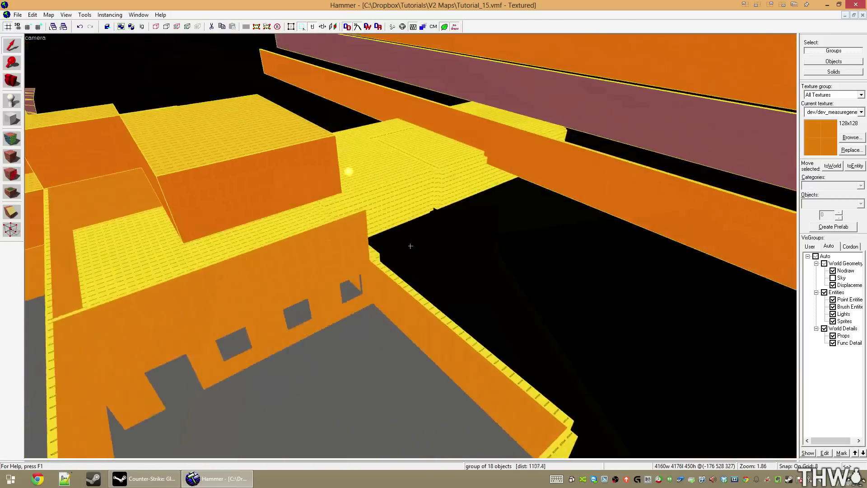
pyautogui.press('s')
pyautogui.press('w')
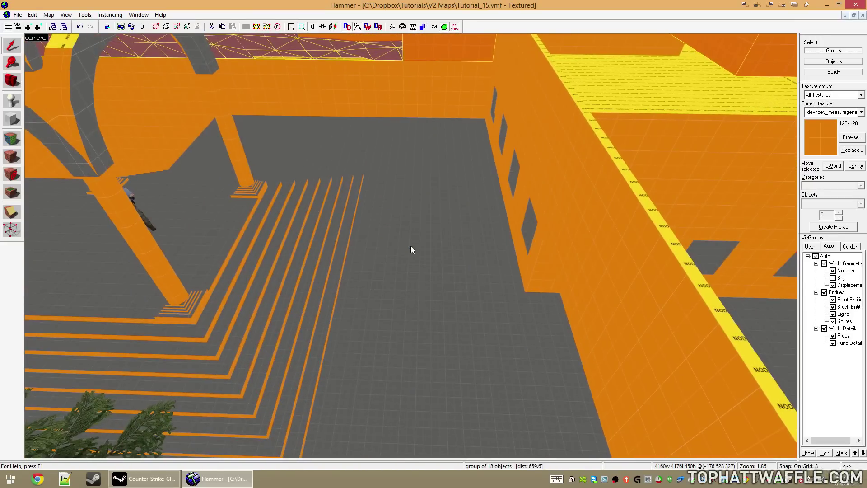
# - Place a point entity on the courtyard floor beside the steps and set its class to sky_camera
pyautogui.press('w')
pyautogui.hotkey('shift', 'e')
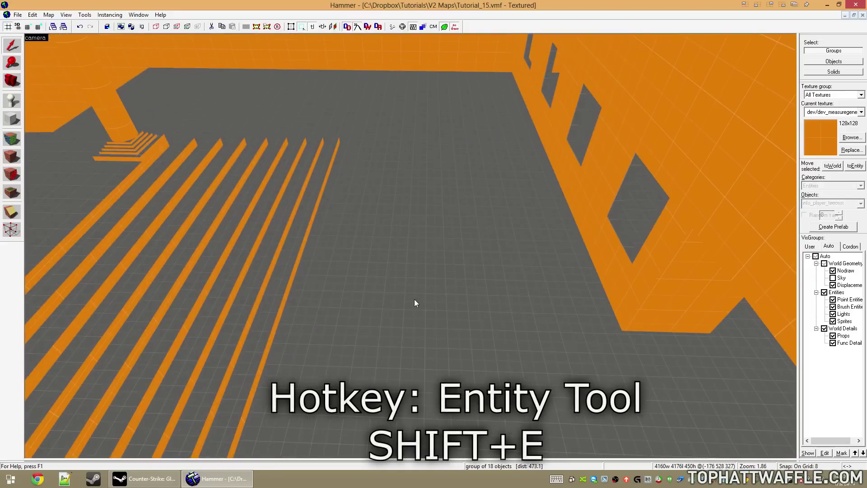
pyautogui.click(405, 277)
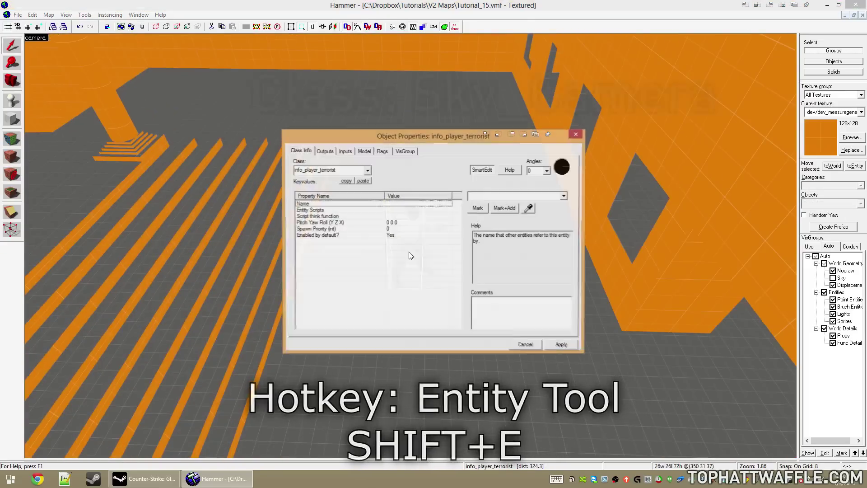
pyautogui.doubleClick(349, 174)
pyautogui.write('sk')
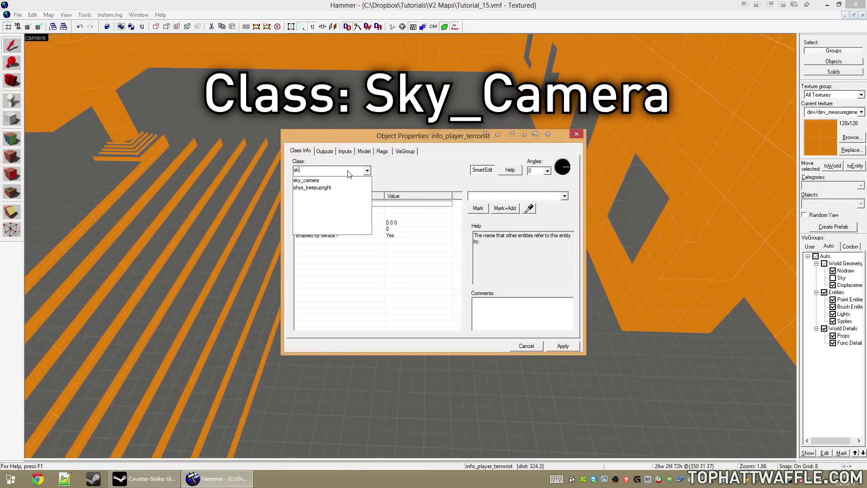
pyautogui.write('y_camera')
pyautogui.press('Return')
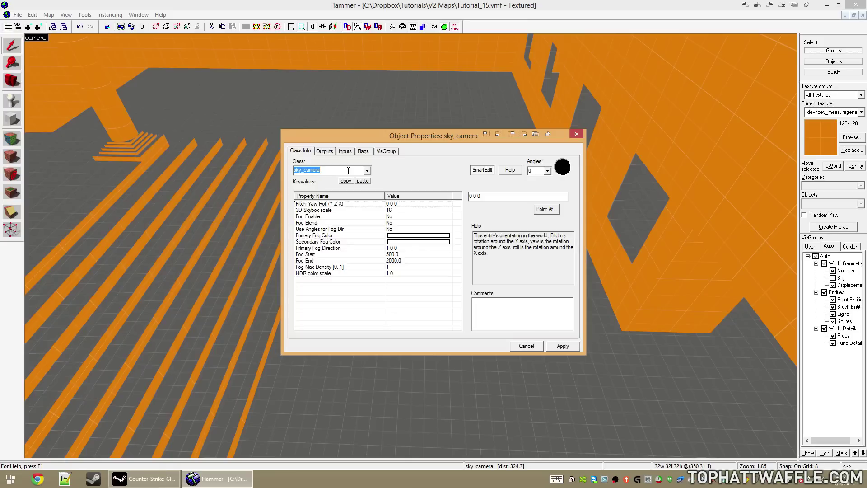
# - Check the sky_camera's 3D Skybox scale property, close its properties and restore the four-viewport layout
pyautogui.click(328, 210)
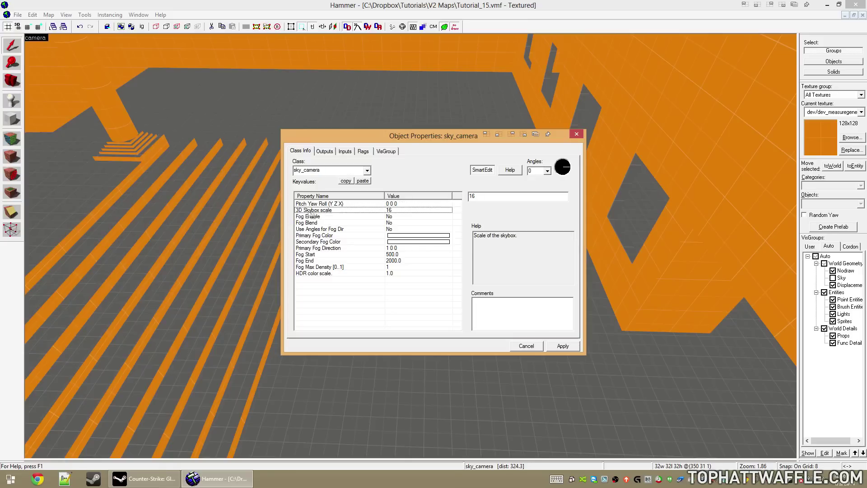
pyautogui.moveTo(469, 198); pyautogui.dragTo(462, 200)
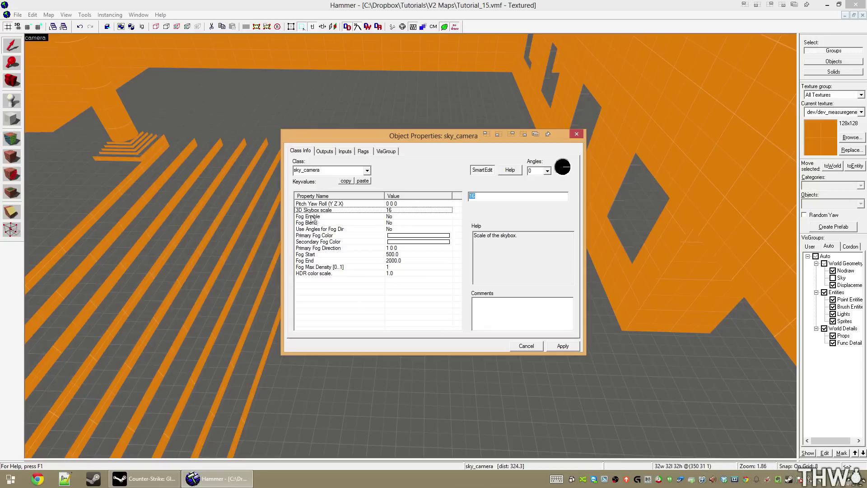
pyautogui.click(527, 346)
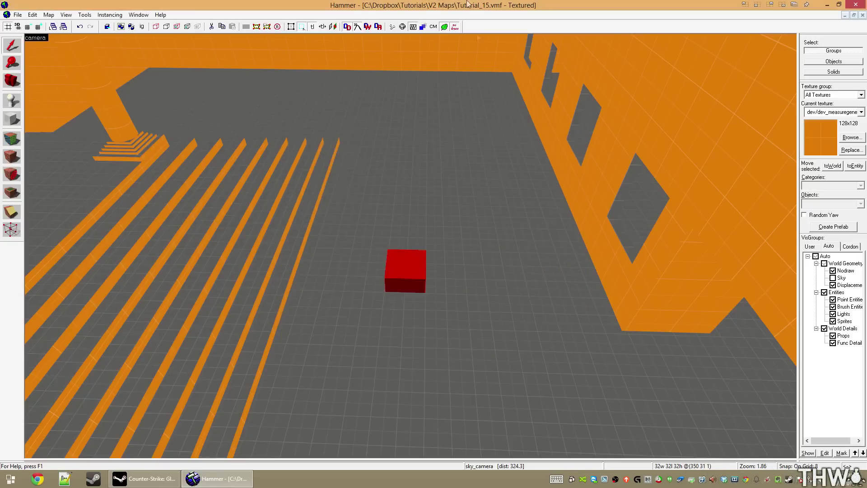
pyautogui.hotkey('shift', 'z')
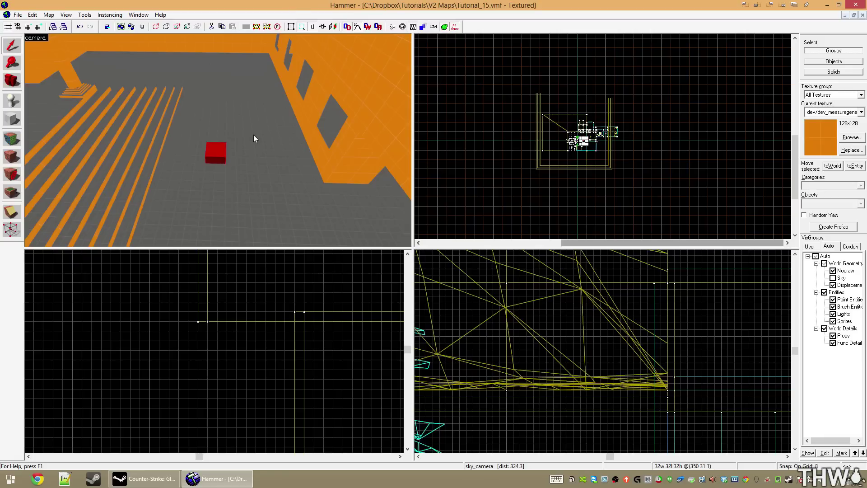
# - Create a new blank map and examine its origin axes and full grid extents in the 3D and 2D views
pyautogui.click(17, 15)
pyautogui.click(25, 26)
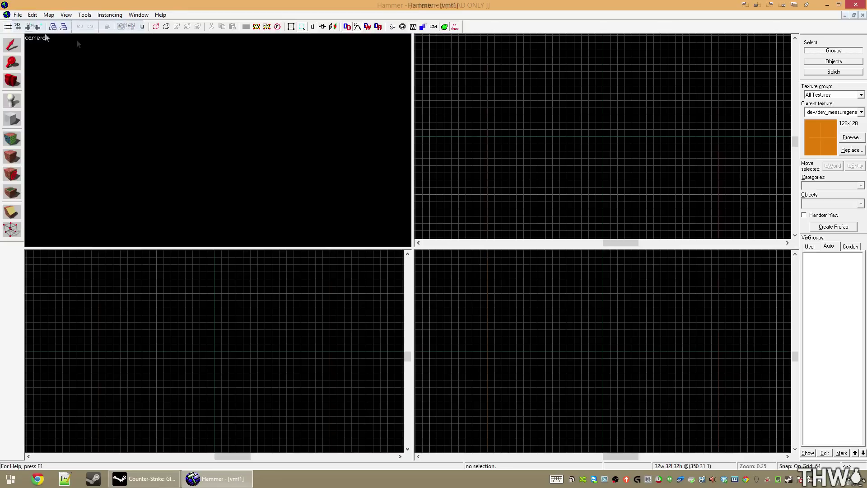
pyautogui.press('z')
pyautogui.press('s')
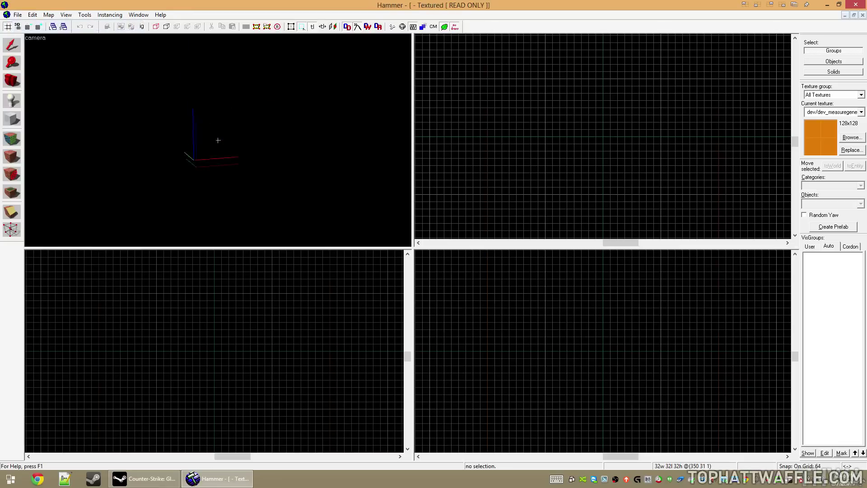
pyautogui.press('z')
pyautogui.scroll(-10, 581, 137)
pyautogui.scroll(-10, 625, 354)
pyautogui.scroll(-10, 300, 361)
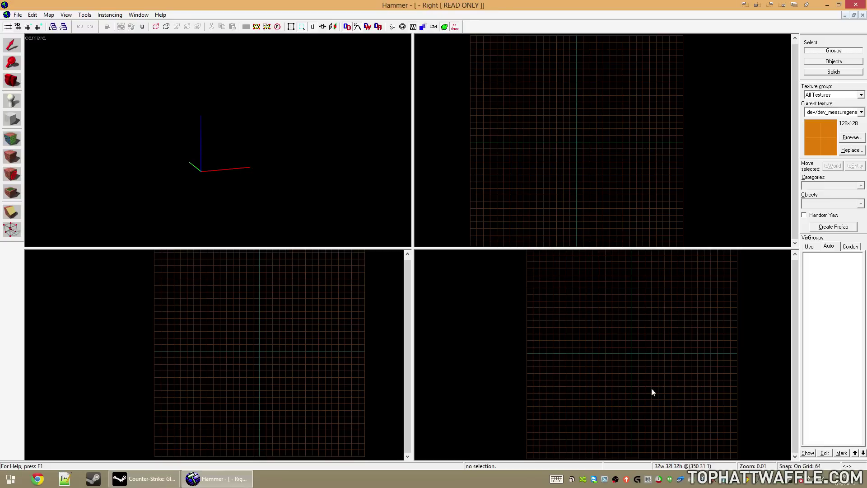
pyautogui.press('z')
pyautogui.press('w')
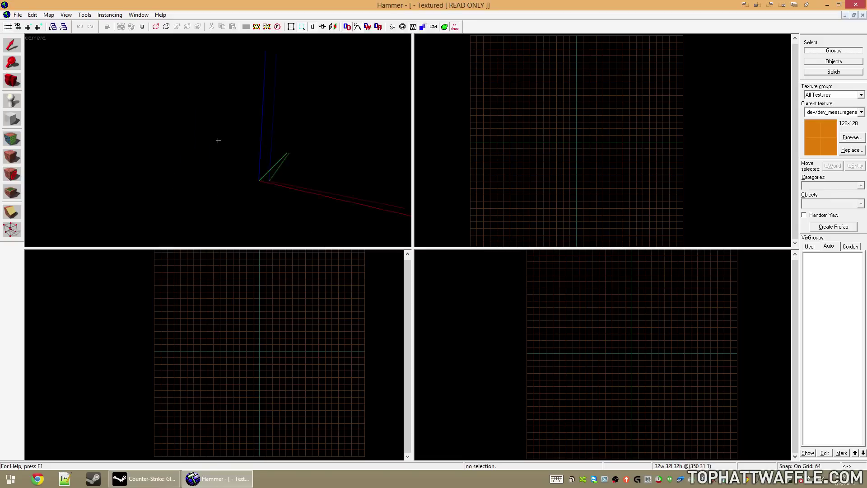
pyautogui.press('d')
pyautogui.press('z')
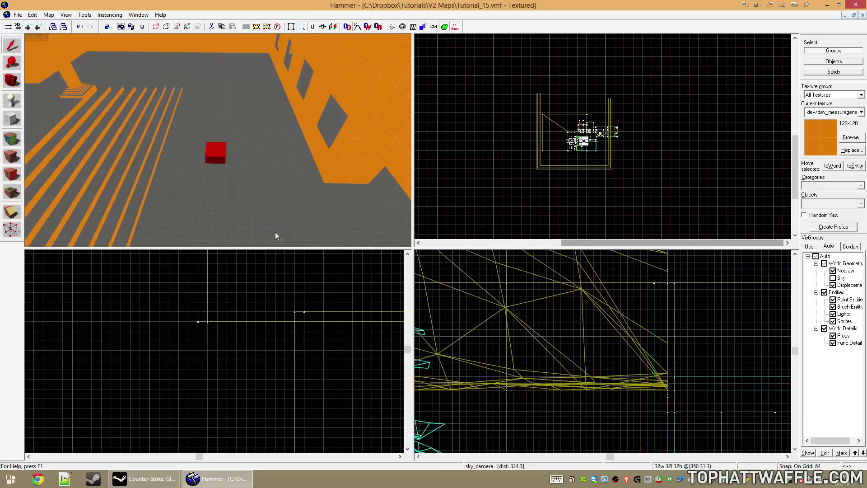
# - Isolate the sky_camera in Tutorial_15 by cutting it, quick-hiding everything else in the map and pasting it back
pyautogui.press('Delete')
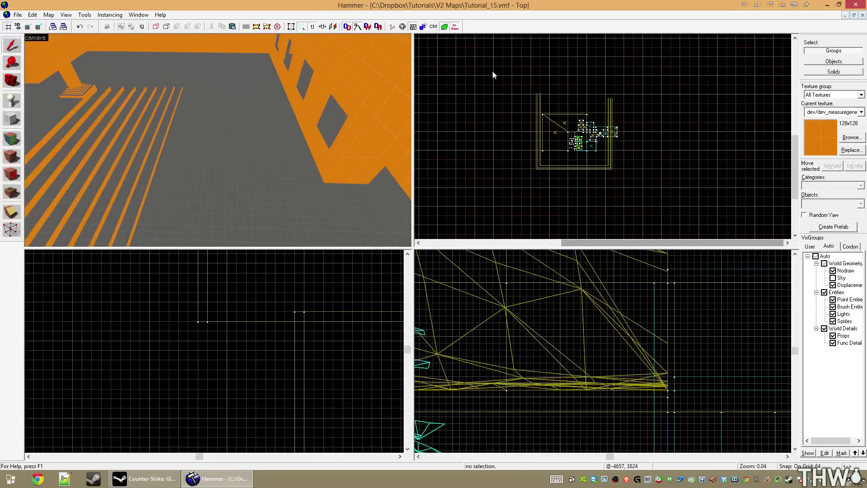
pyautogui.hotkey('ctrl', 'a')
pyautogui.press('h')
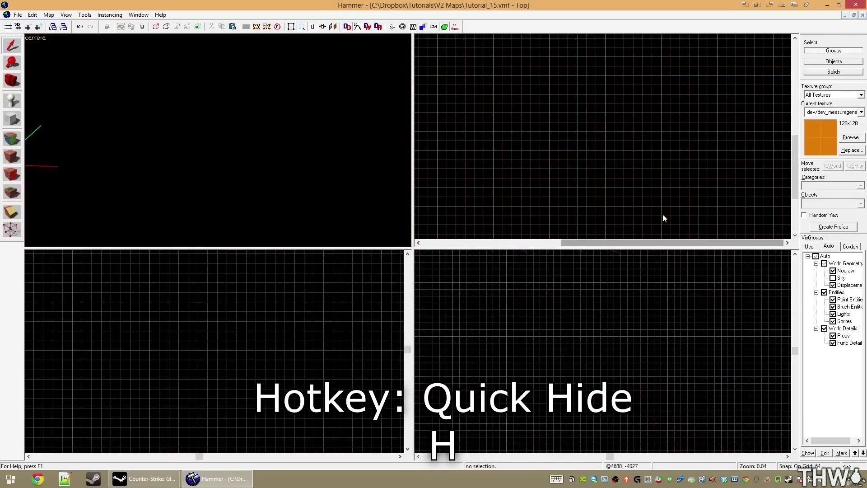
pyautogui.hotkey('ctrl', 'a')
# - Move the sky_camera entity to the map origin at 0 0 0
pyautogui.scroll(10, 585, 164)
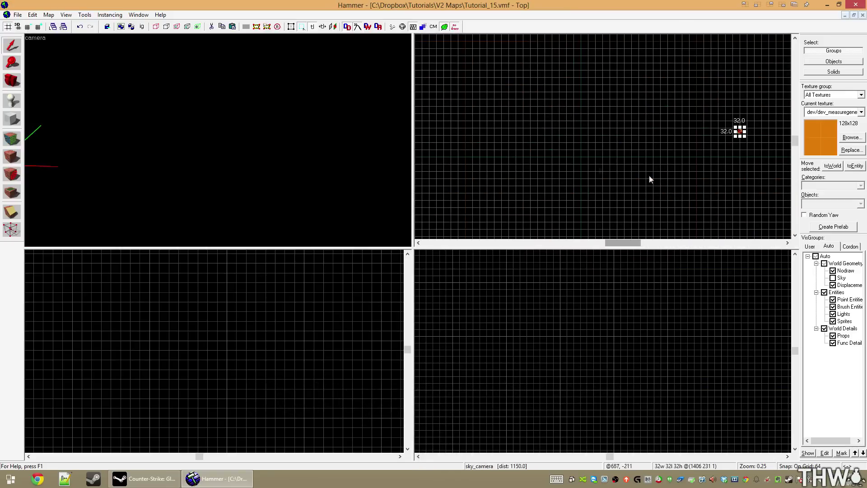
pyautogui.scroll(4, 569, 171)
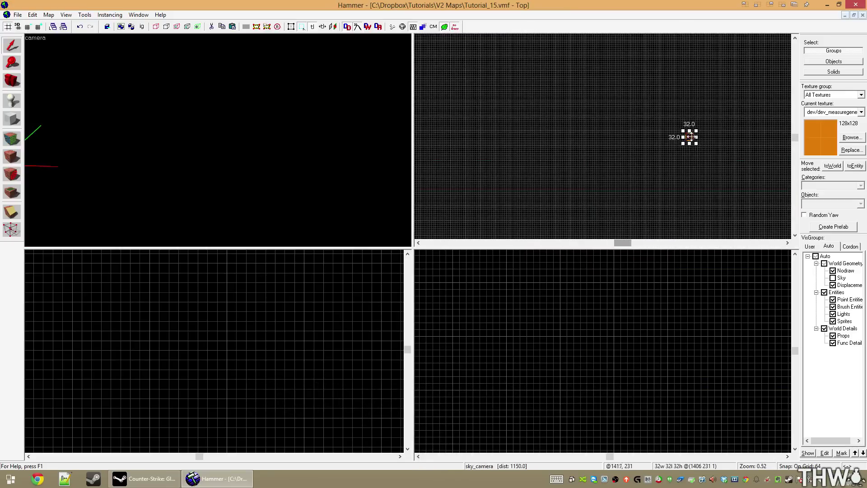
pyautogui.scroll(11, 691, 137)
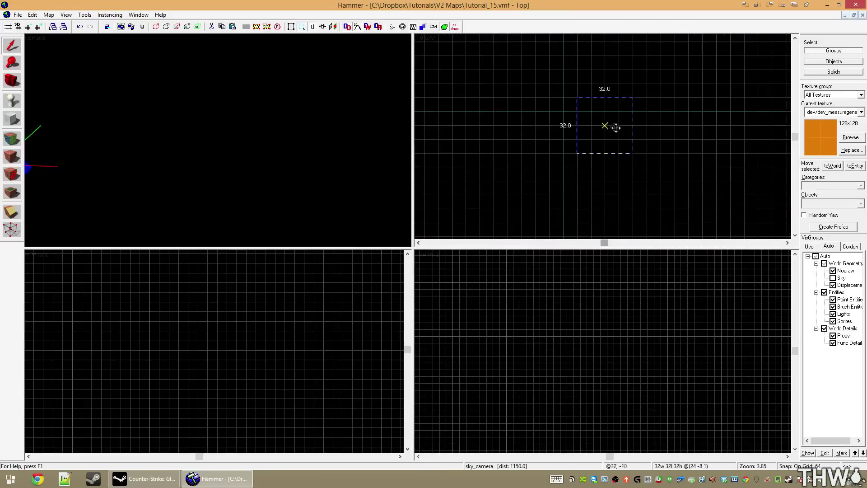
pyautogui.moveTo(616, 128); pyautogui.dragTo(581, 113)
pyautogui.hotkey('ctrl', 'e')
pyautogui.scroll(-5, 595, 323)
pyautogui.scroll(14, 601, 332)
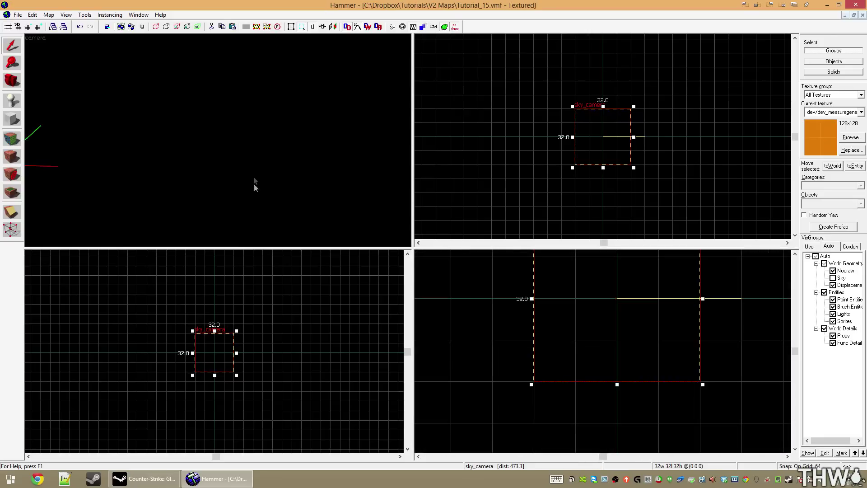
pyautogui.press('z')
pyautogui.press('w')
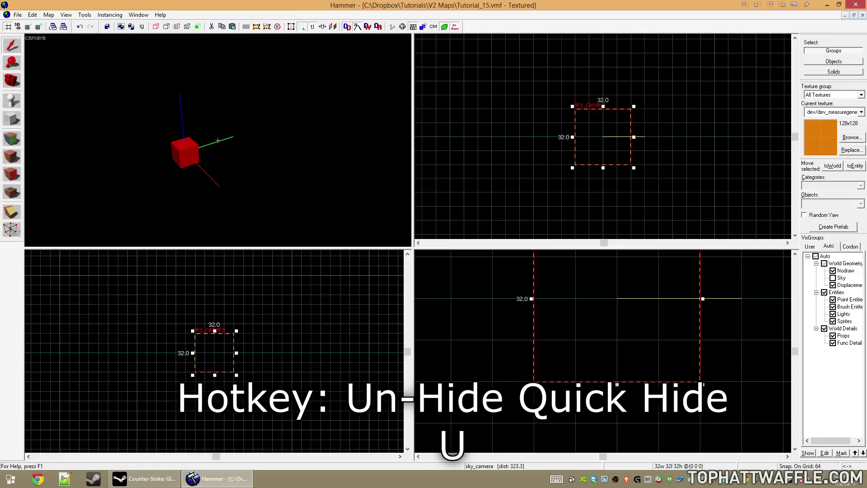
# - Unhide all the quick-hidden map objects
pyautogui.press('u')
pyautogui.press('s')
pyautogui.press('z')
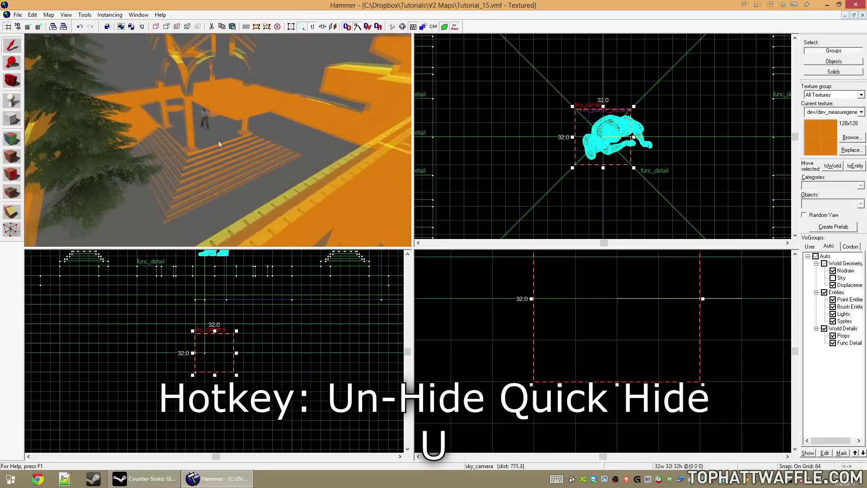
# - Select the grouped background walls and displacement terrain together with the sky_camera
pyautogui.click(223, 76)
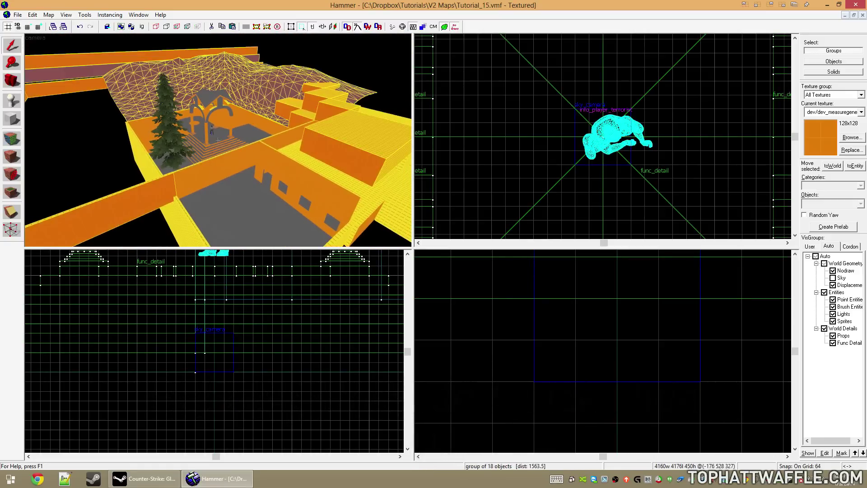
pyautogui.press('z')
pyautogui.press('d')
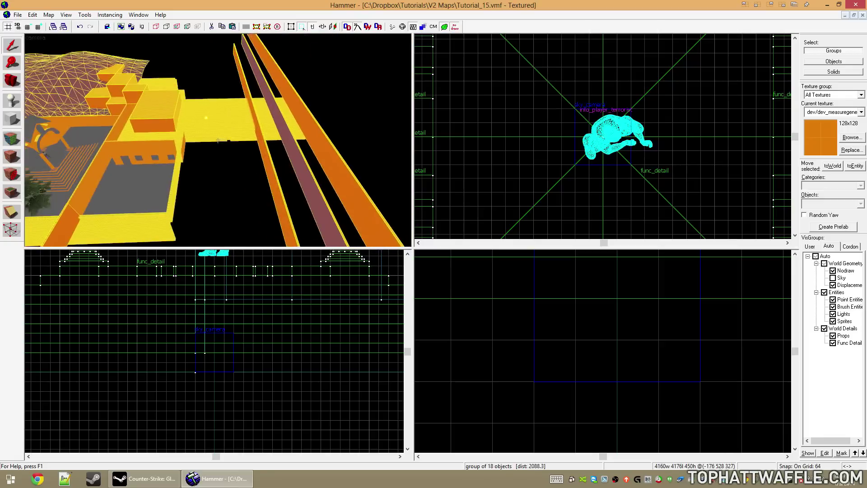
pyautogui.press('w')
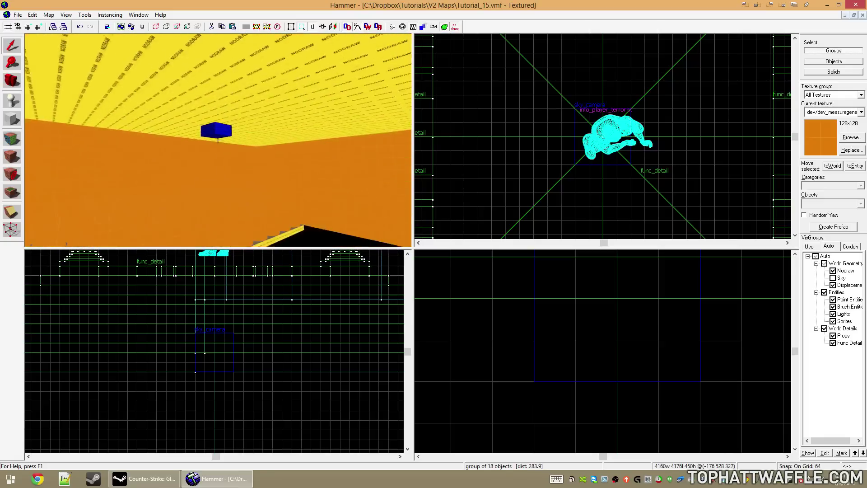
pyautogui.press('z')
pyautogui.click(216, 136)
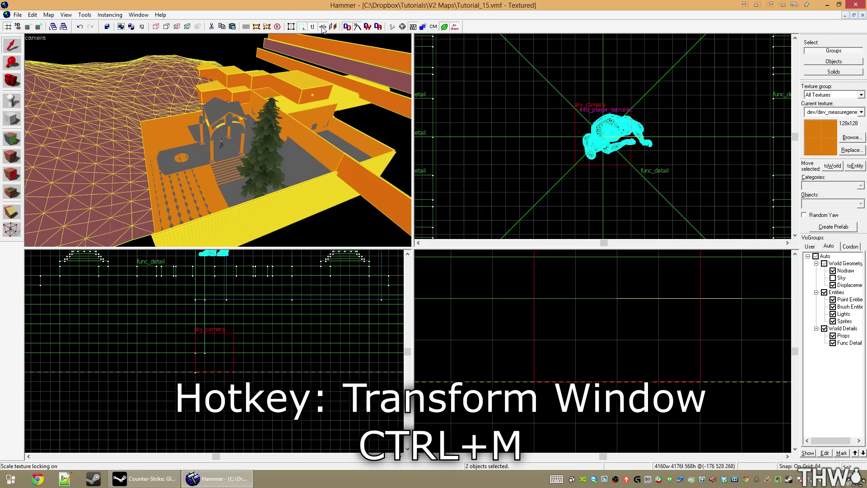
# - Scale the selected background walls, displacement terrain and sky_camera by .0625 on the X, Y and Z axes
pyautogui.hotkey('ctrl', 'm')
pyautogui.click(405, 235)
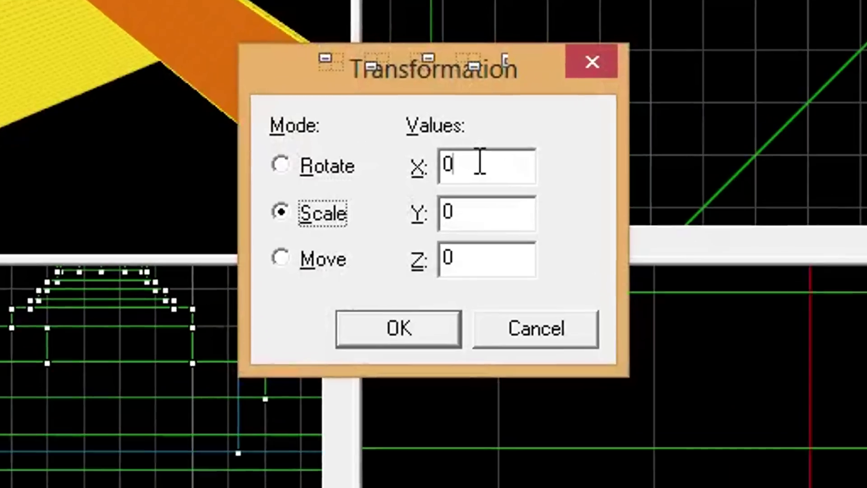
pyautogui.moveTo(451, 213); pyautogui.dragTo(385, 211)
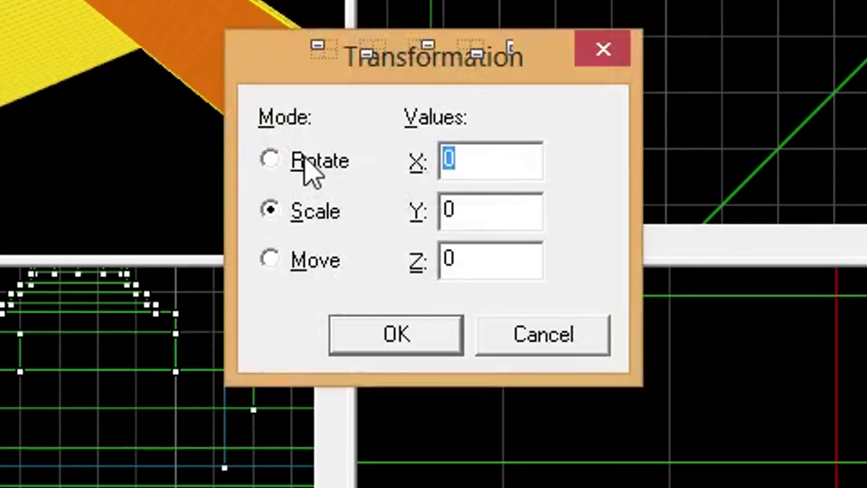
pyautogui.write('.0625')
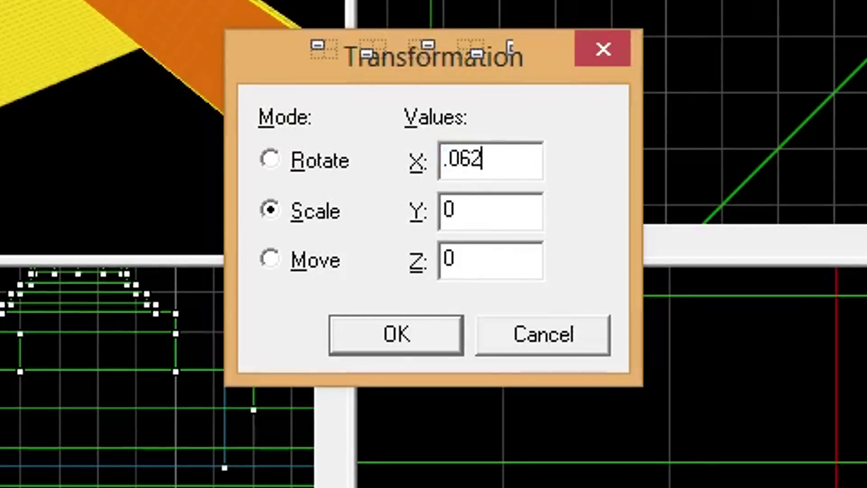
pyautogui.write('.0625')
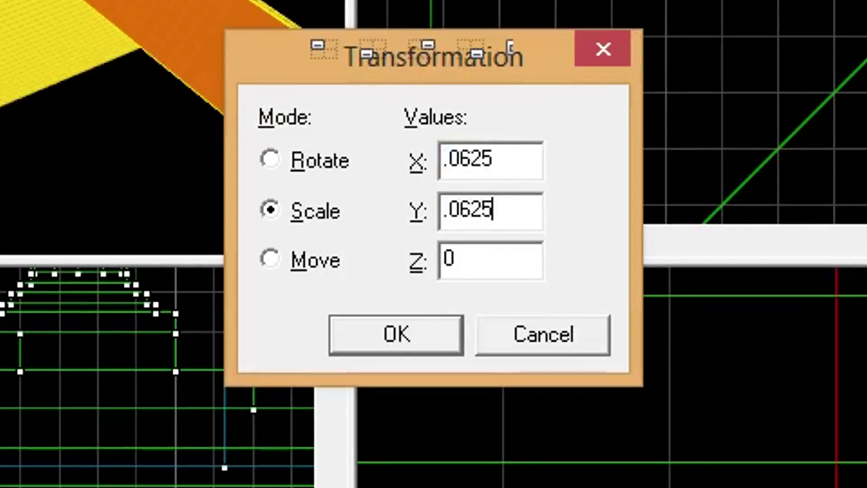
pyautogui.press('Tab')
pyautogui.write('.6025')
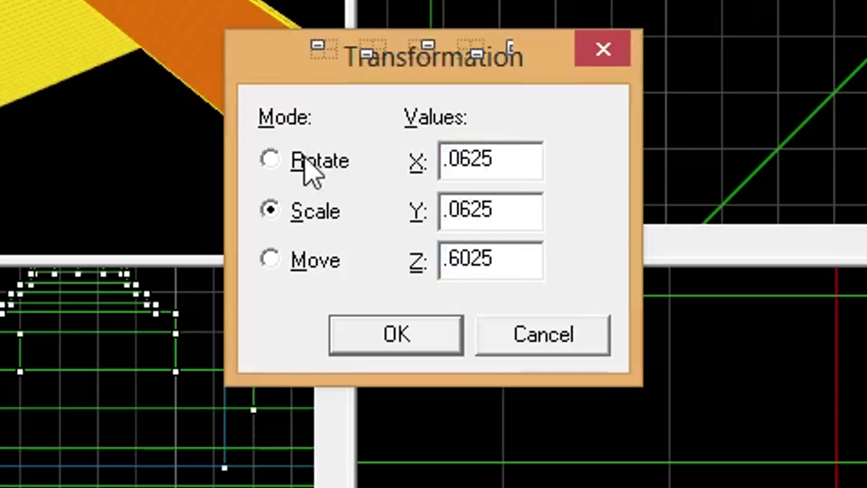
pyautogui.press('BackSpace')
pyautogui.press('BackSpace')
pyautogui.press('BackSpace')
pyautogui.press('BackSpace')
pyautogui.write('0625')
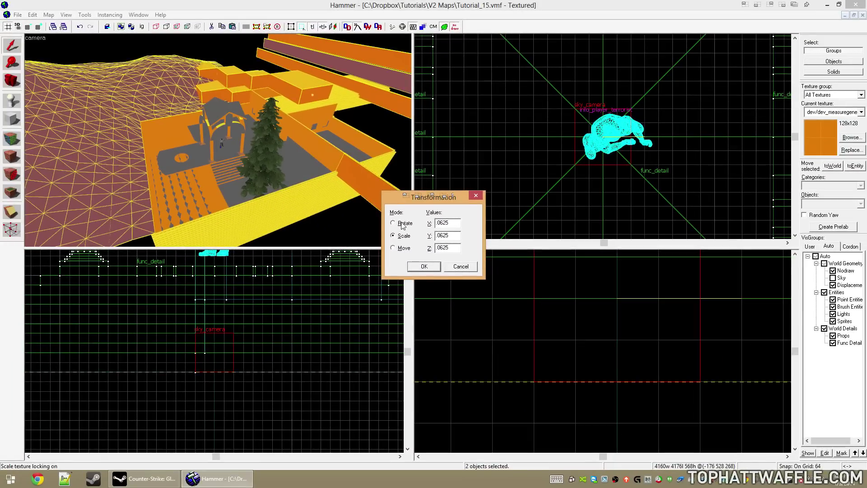
pyautogui.click(434, 271)
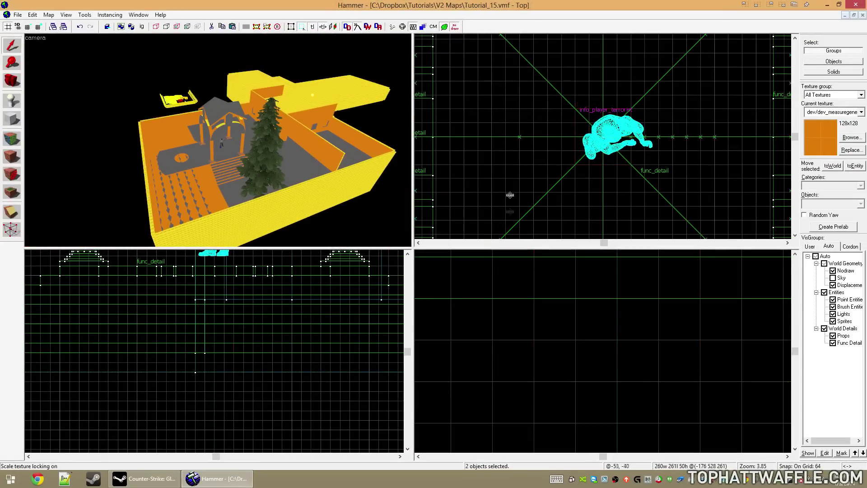
# - Examine the scaled-down walls and terrain around the sky_camera from several angles in the 3D view
pyautogui.press('z')
pyautogui.press('w')
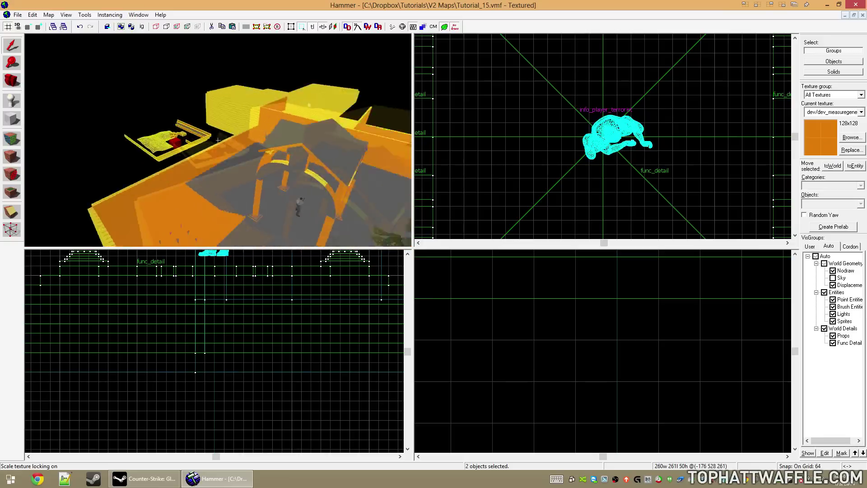
pyautogui.press('w')
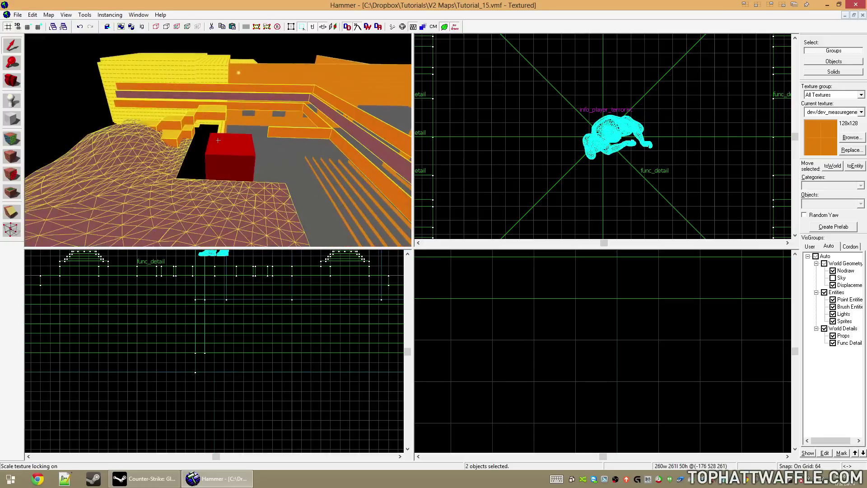
pyautogui.press('z')
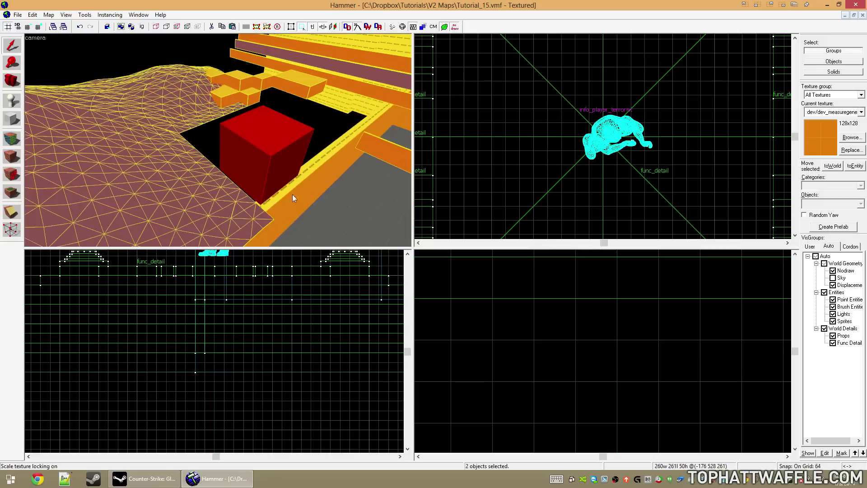
pyautogui.scroll(-8, 530, 116)
pyautogui.press('z')
pyautogui.press('w')
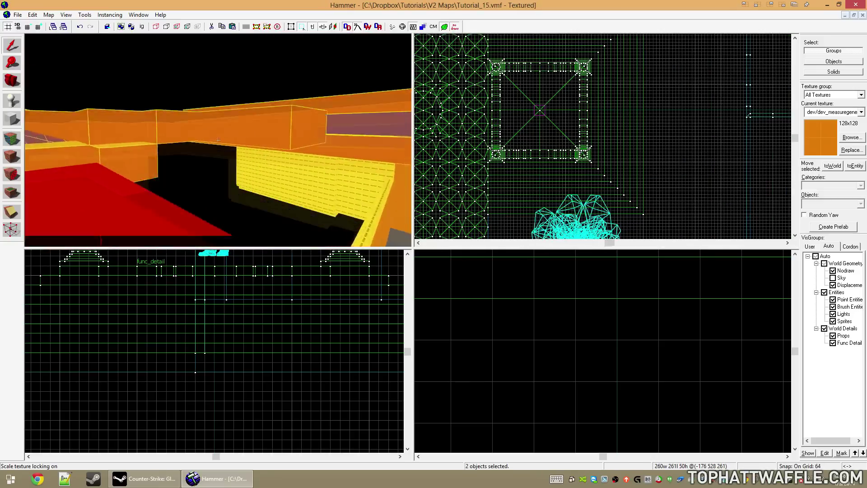
pyautogui.press('z')
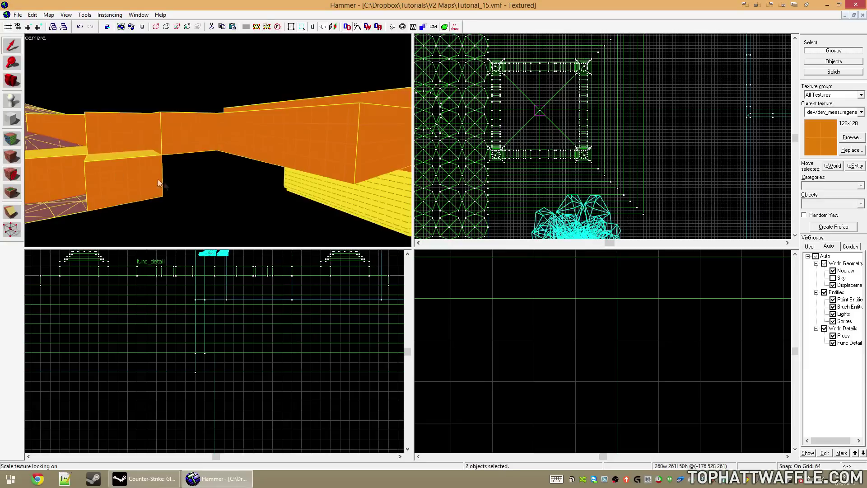
pyautogui.press('z')
pyautogui.press('s')
pyautogui.press('z')
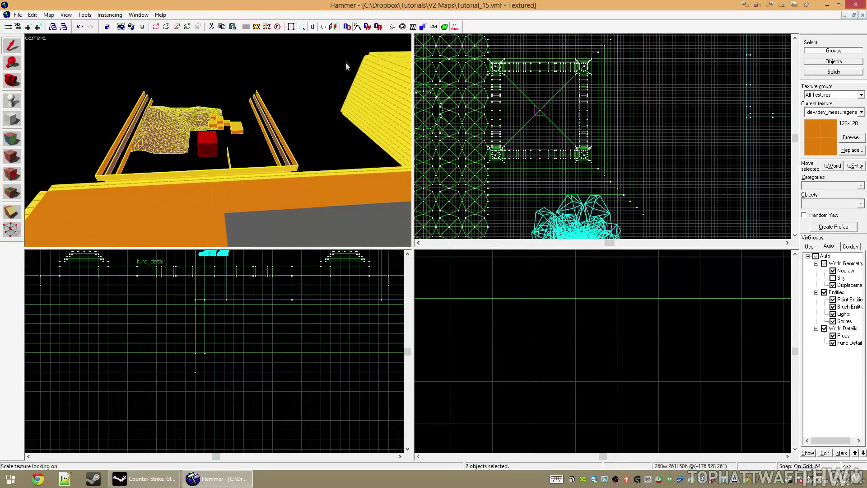
# - Turn off scale texture locking and move the scaled group with its sky_camera clear of the playable map, to about -2699 -3551
pyautogui.click(321, 28)
pyautogui.scroll(-6, 575, 129)
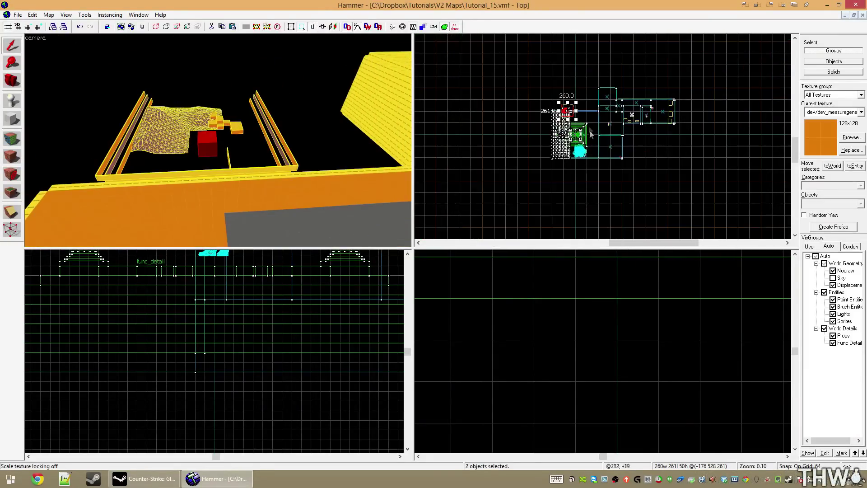
pyautogui.scroll(-5, 591, 133)
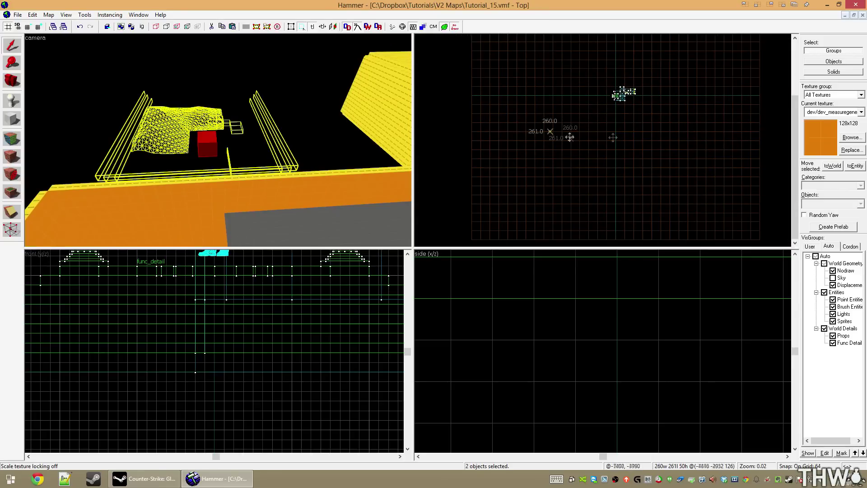
pyautogui.scroll(9, 586, 132)
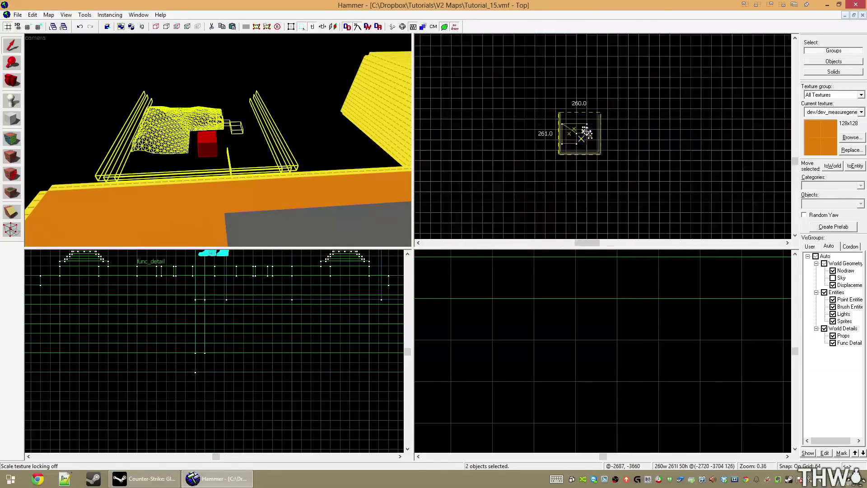
pyautogui.scroll(7, 586, 131)
pyautogui.moveTo(586, 131); pyautogui.dragTo(601, 103)
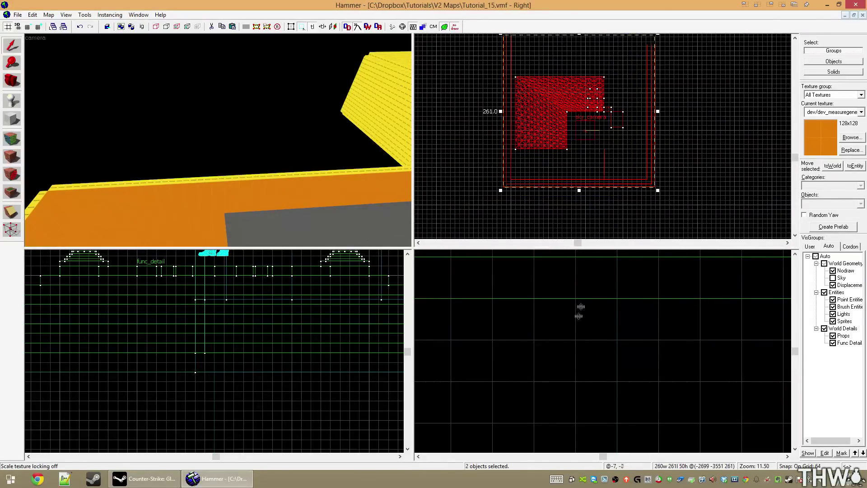
# - Raise the scaled skybox group slightly in the side view, to a centre height of about 265
pyautogui.hotkey('ctrl', 'shift', 'e')
pyautogui.scroll(-5, 585, 338)
pyautogui.scroll(4, 585, 376)
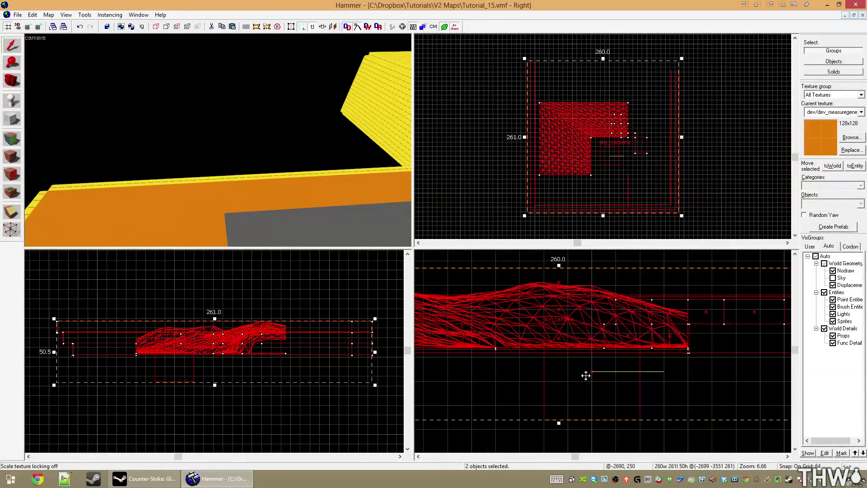
pyautogui.moveTo(586, 376); pyautogui.dragTo(589, 358)
pyautogui.hotkey('ctrl', 'e')
pyautogui.hotkey('ctrl', 'shift', 'e')
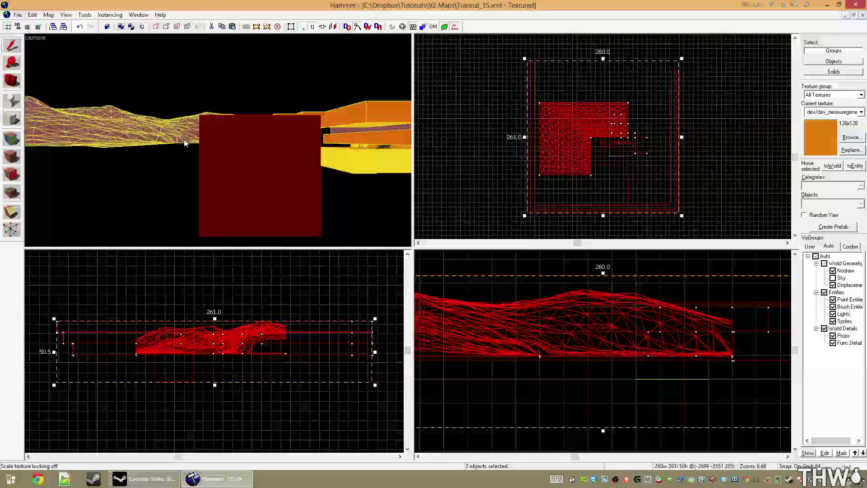
# - Show the Sky visgroup and lift the tools/toolsskybox texture from the playable map's sky brush with the Face Edit Sheet
pyautogui.press('z')
pyautogui.press('s')
pyautogui.press('z')
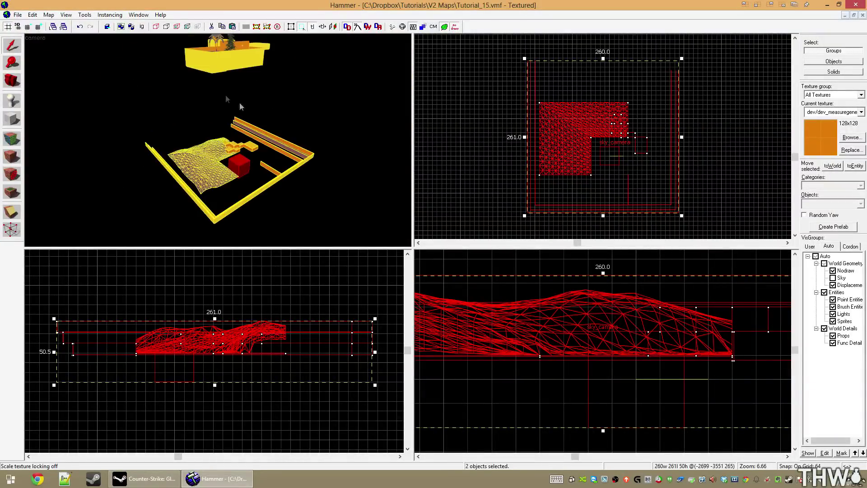
pyautogui.press('a')
pyautogui.click(851, 138)
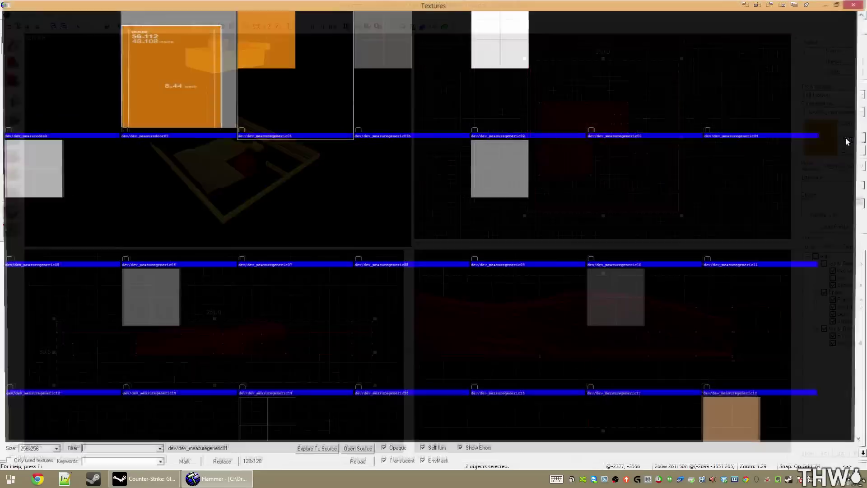
pyautogui.click(858, 6)
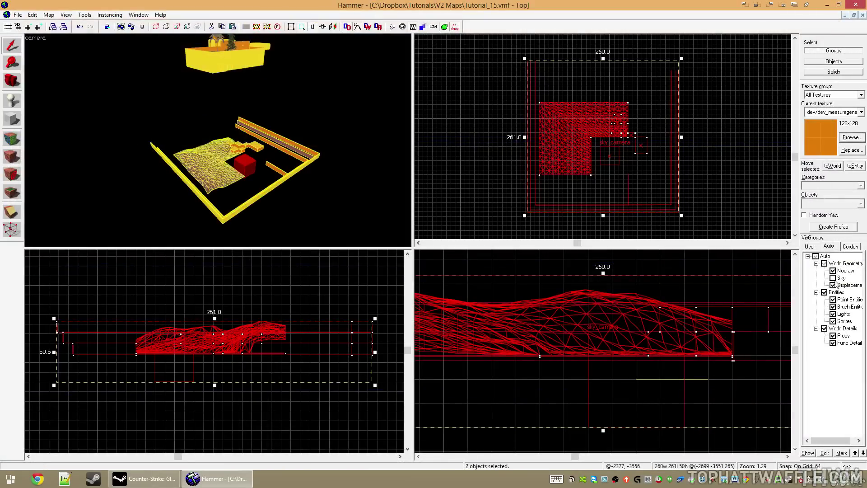
pyautogui.click(833, 278)
pyautogui.press('z')
pyautogui.press('z')
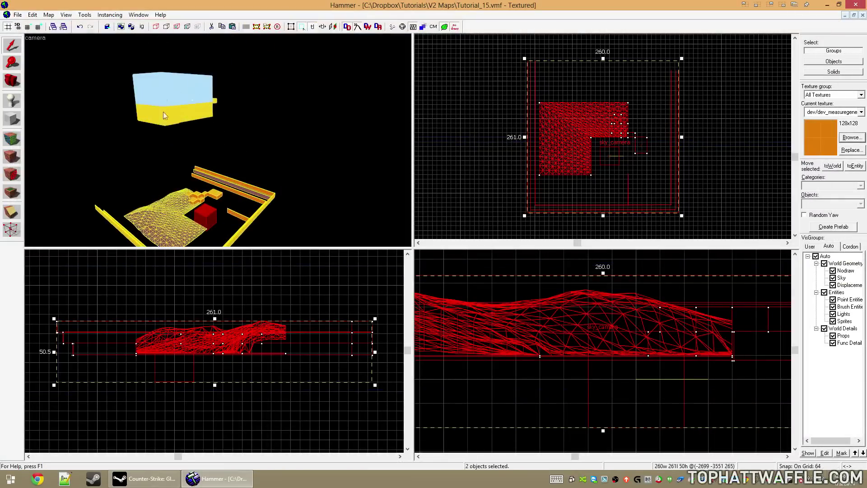
pyautogui.hotkey('shift', 'a')
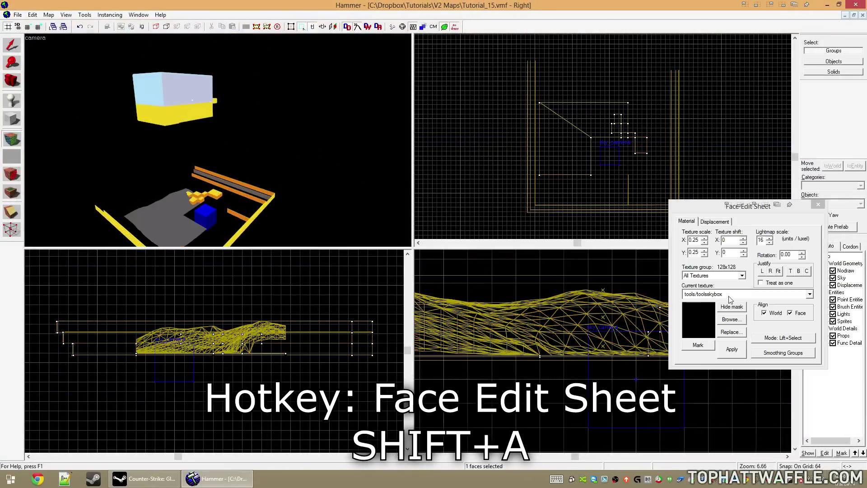
pyautogui.click(818, 205)
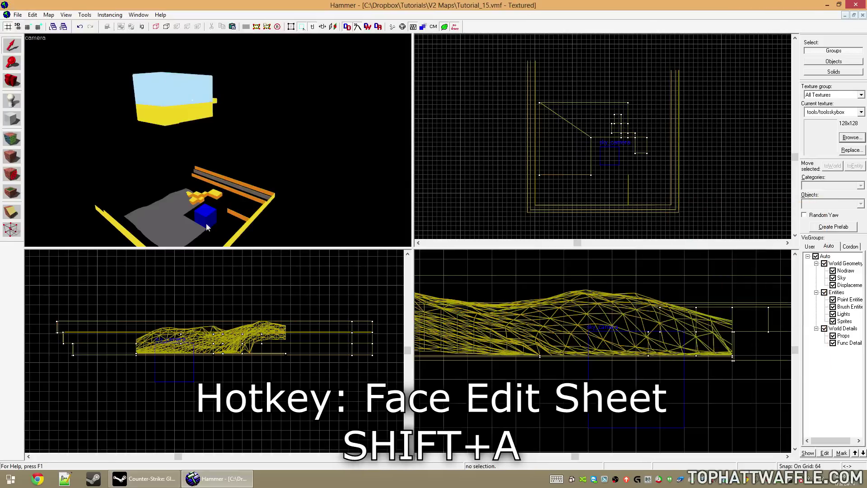
# - Create a tools/toolsskybox block that fully encloses the scaled walls, terrain and sky_camera
pyautogui.click(176, 215)
pyautogui.hotkey('shift', 'b')
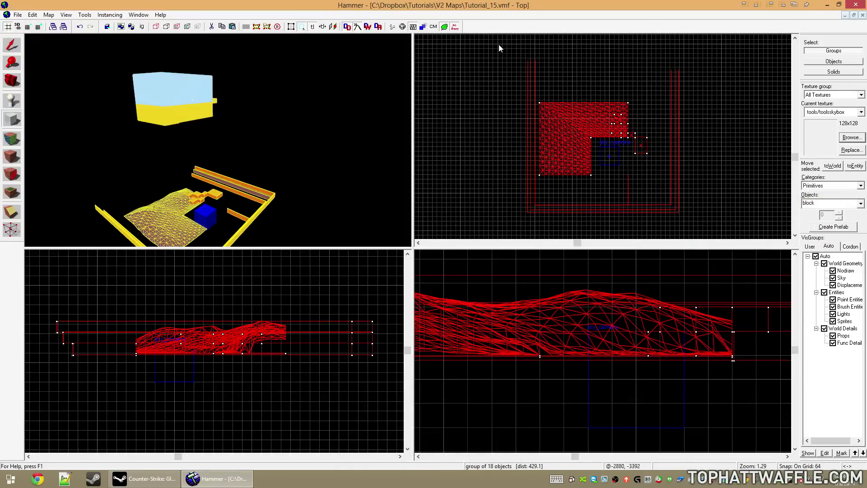
pyautogui.moveTo(499, 48); pyautogui.dragTo(625, 137)
pyautogui.press('Return')
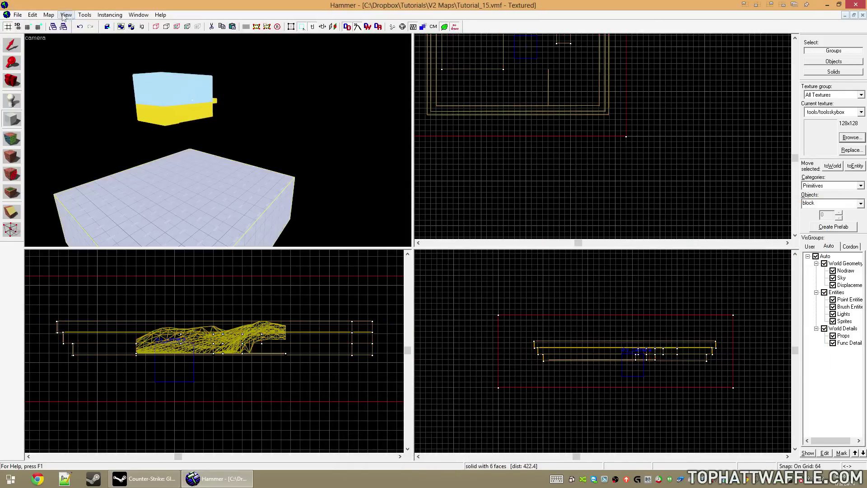
# - Hollow the skybox block outward with a wall thickness of -16, then clear the selection
pyautogui.click(85, 14)
pyautogui.click(97, 32)
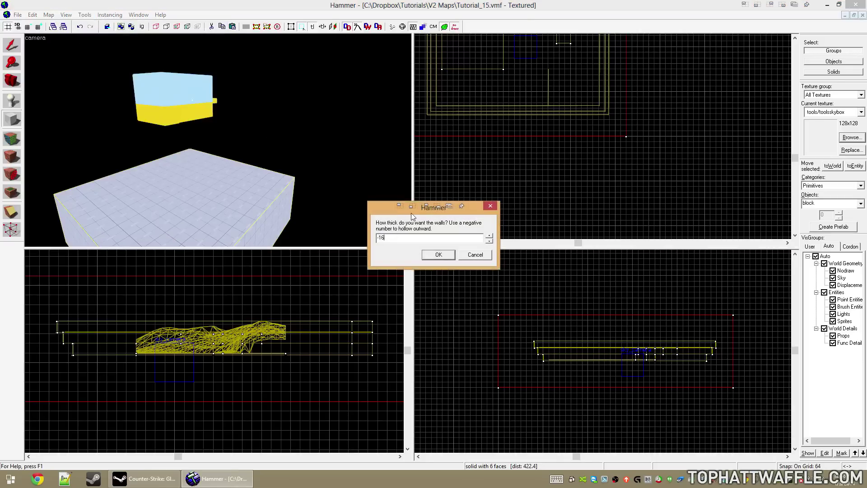
pyautogui.click(441, 258)
pyautogui.click(464, 393)
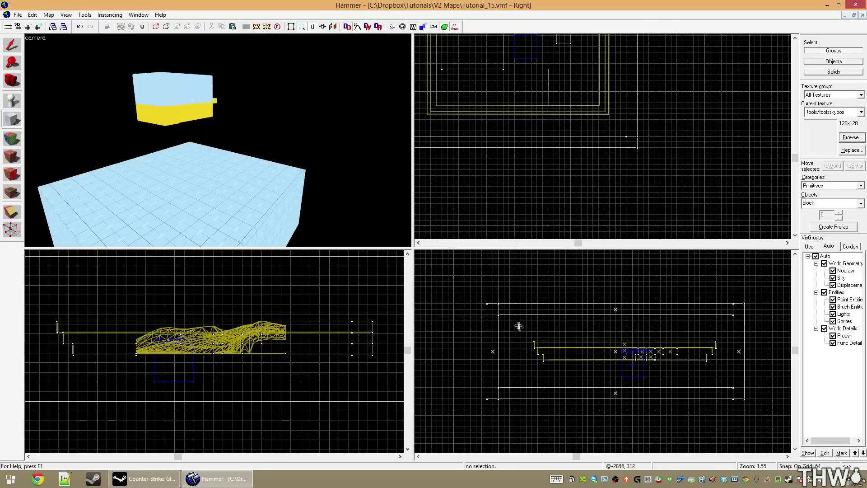
# - Enlarge the hollow skybox room to about 816 x 864 x 552 units and centre it around the scaled terrain
pyautogui.hotkey('shift', 's')
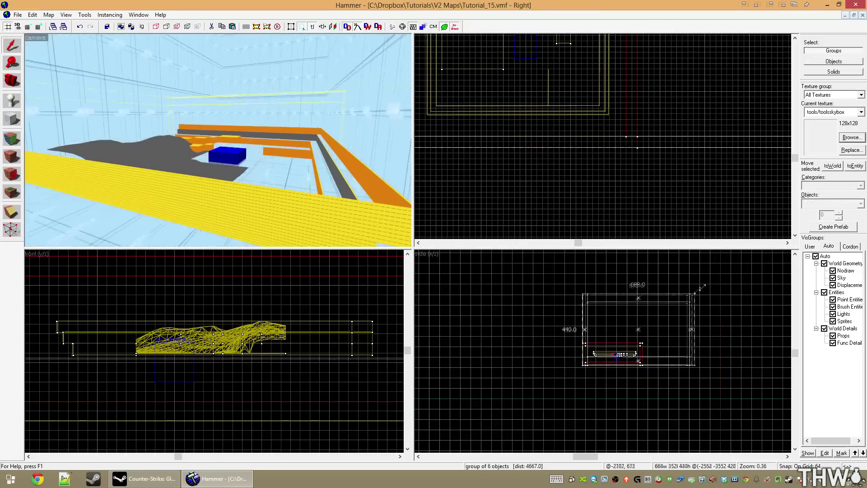
pyautogui.moveTo(645, 338); pyautogui.dragTo(716, 275)
pyautogui.moveTo(691, 306); pyautogui.dragTo(662, 341)
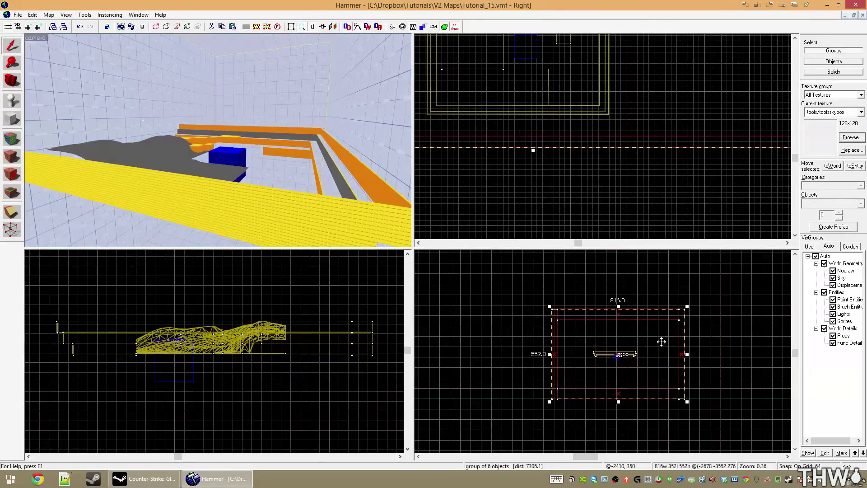
pyautogui.scroll(-7, 609, 197)
pyautogui.moveTo(589, 186); pyautogui.dragTo(588, 157)
pyautogui.click(700, 129)
# - Inspect the inside of the skybox room, checking the terrain group and the clearance to the surrounding sky walls
pyautogui.press('z')
pyautogui.press('w')
pyautogui.press('s')
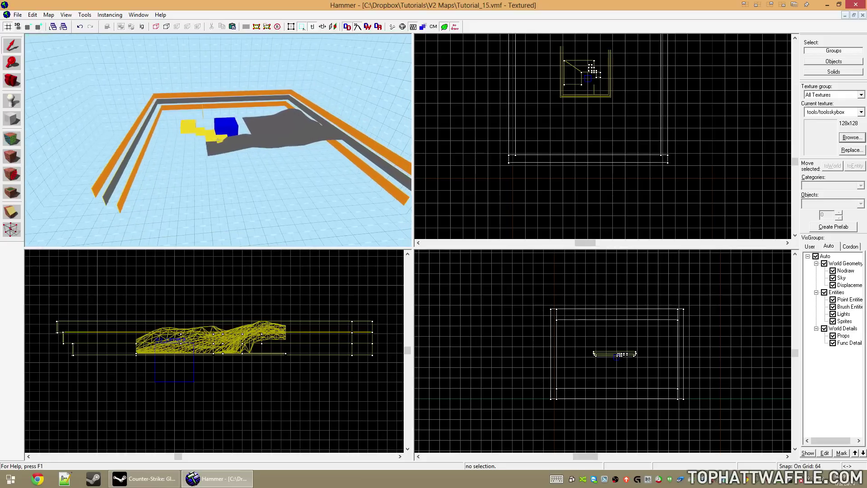
pyautogui.click(232, 149)
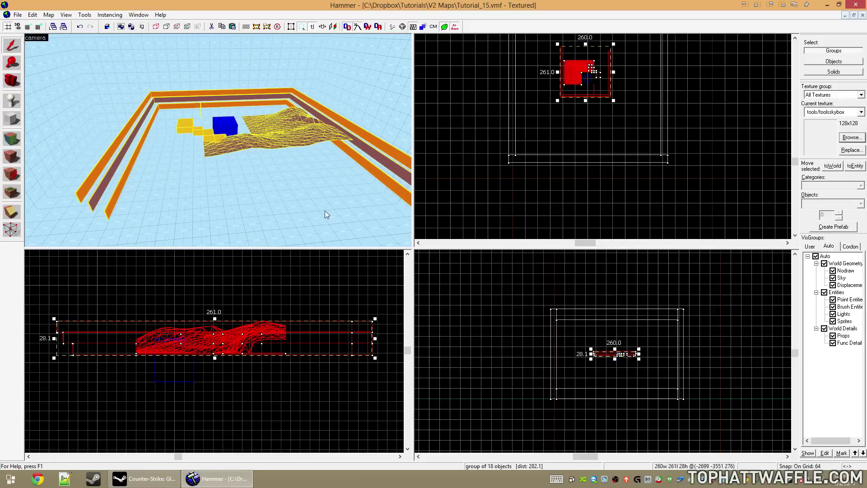
pyautogui.click(677, 196)
pyautogui.press('w')
pyautogui.press('z')
pyautogui.press('w')
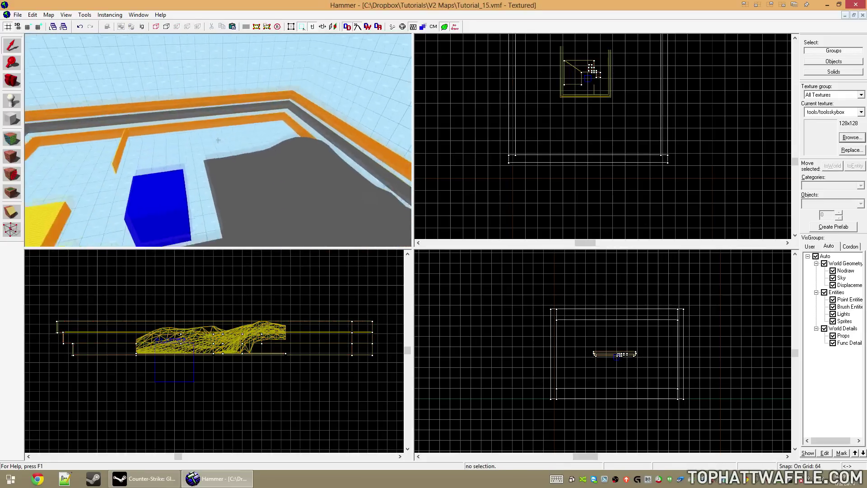
pyautogui.press('s')
pyautogui.press('z')
pyautogui.click(257, 88)
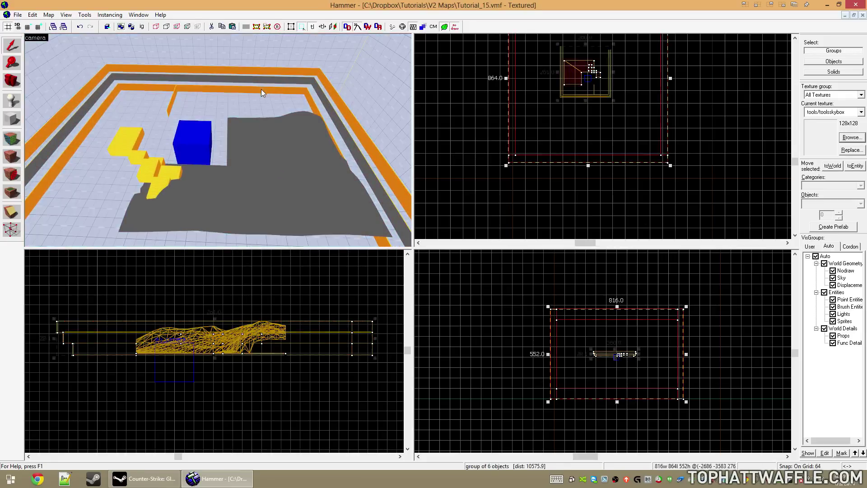
# - Disable physics, hull and ray collision on both displacement terrain surfaces in the skybox room
pyautogui.hotkey('ctrl', 'a')
pyautogui.click(297, 150)
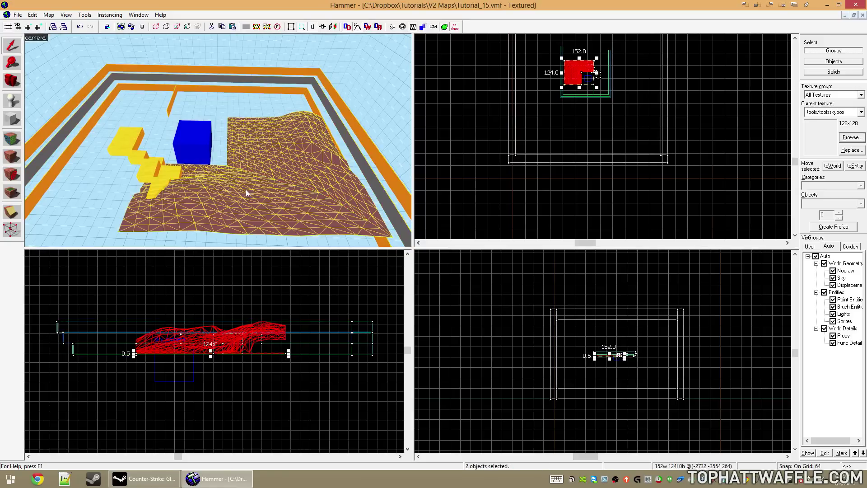
pyautogui.hotkey('shift', 'a')
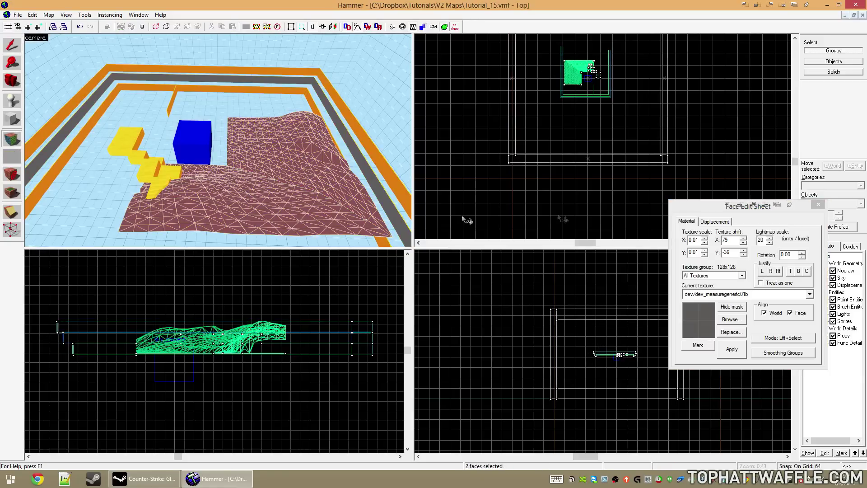
pyautogui.moveTo(705, 205); pyautogui.dragTo(520, 176)
pyautogui.click(526, 193)
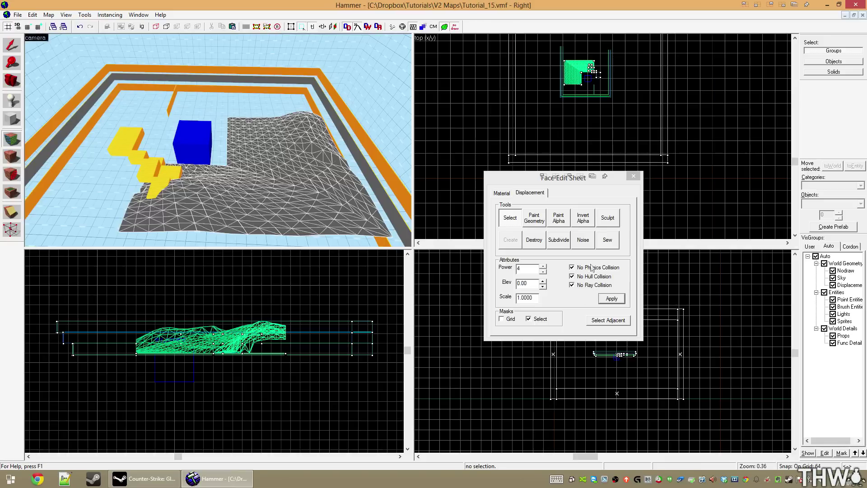
pyautogui.click(637, 179)
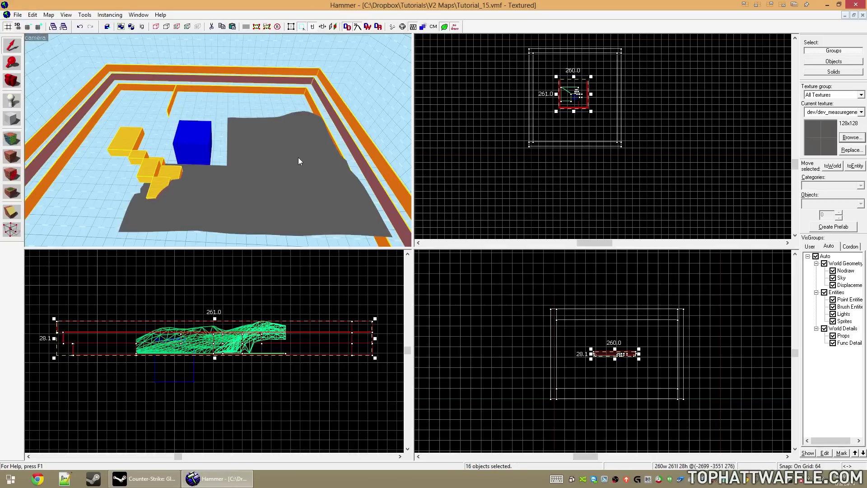
# - Tie all the scaled background wall and block brushes to a func_detail entity
pyautogui.press('z')
pyautogui.press('d')
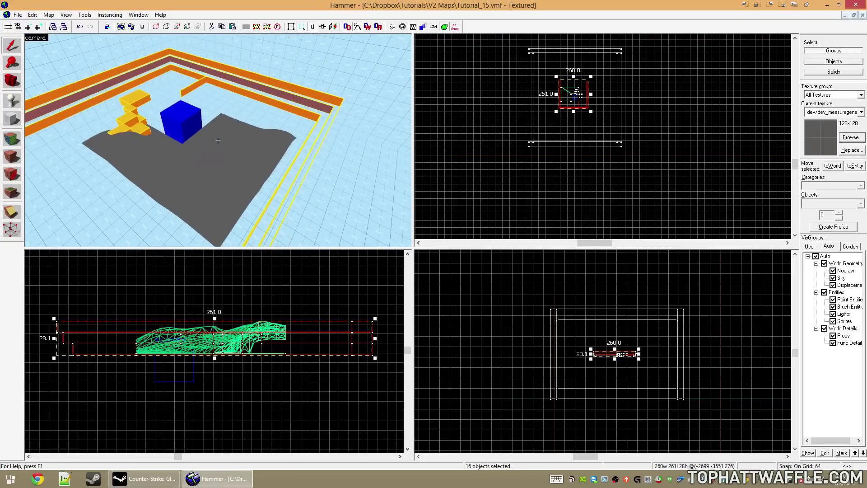
pyautogui.press('z')
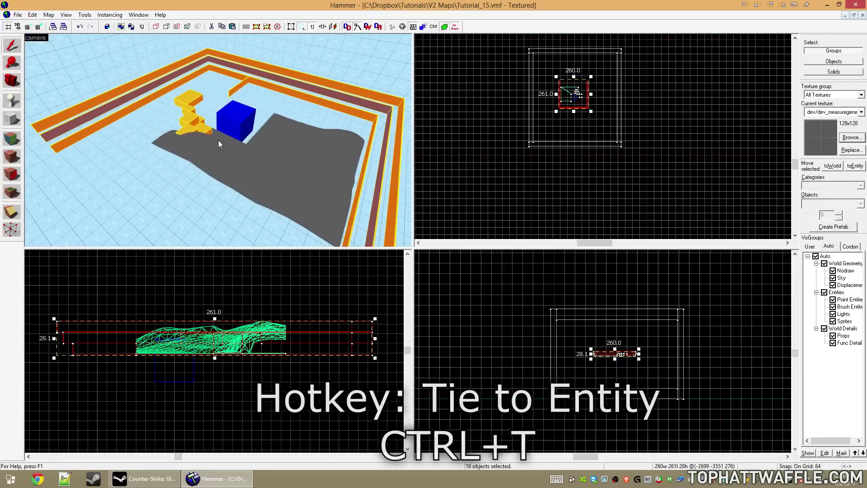
pyautogui.hotkey('ctrl', 't')
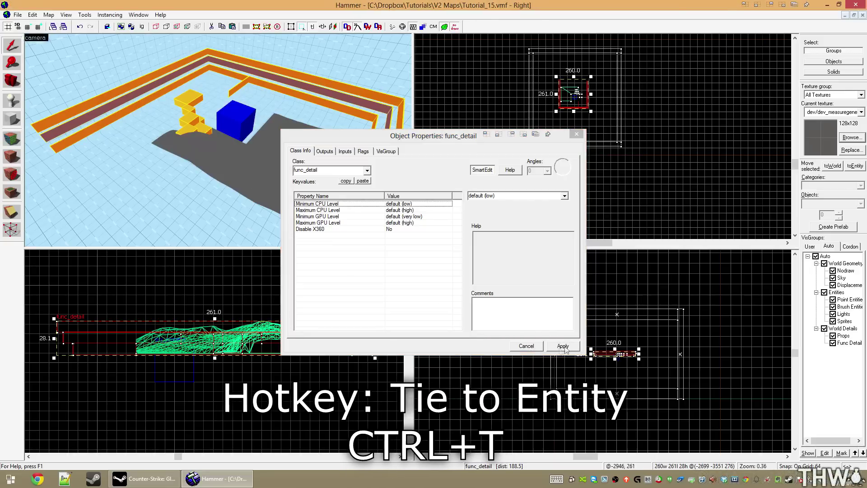
pyautogui.click(532, 377)
# - Place an entity inside the skybox room beyond the background walls and change its class to prop_static
pyautogui.press('z')
pyautogui.press('d')
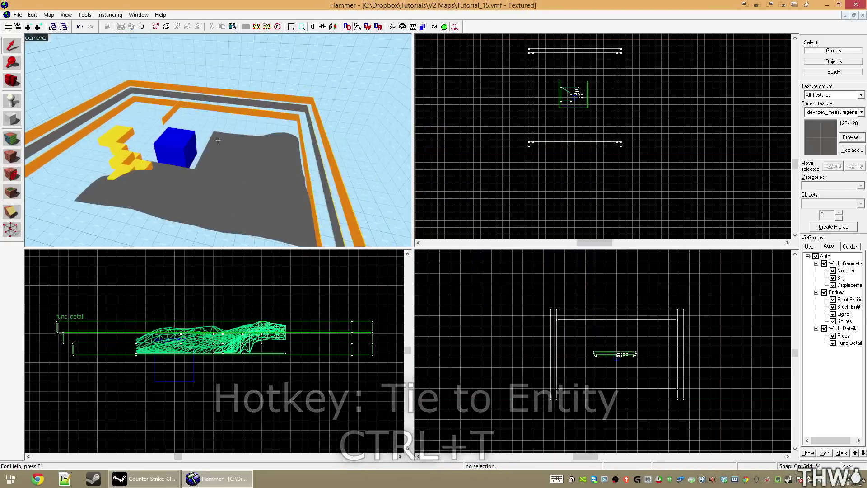
pyautogui.hotkey('shift', 'e')
pyautogui.click(262, 179)
pyautogui.hotkey('shift', 's')
pyautogui.hotkey('alt', 'Return')
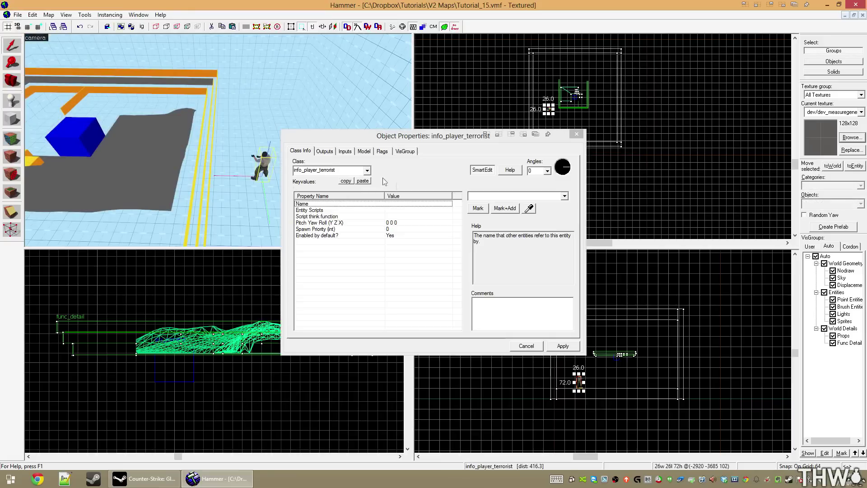
pyautogui.doubleClick(341, 173)
pyautogui.write('star')
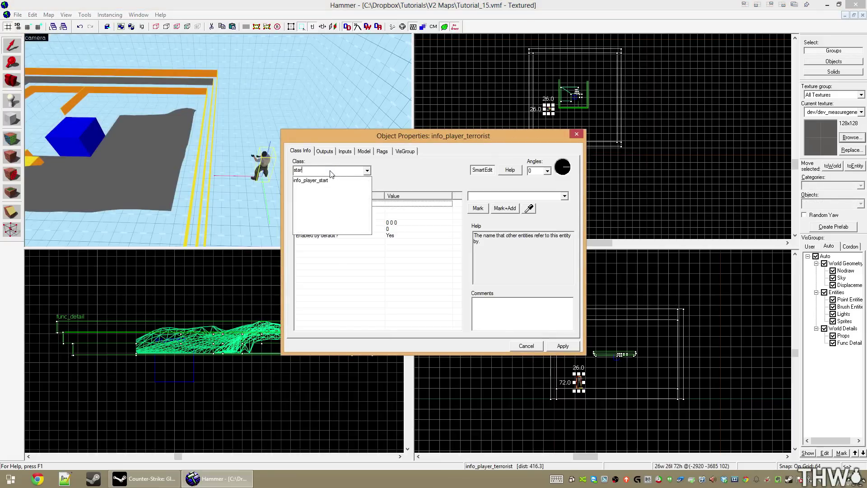
pyautogui.press('BackSpace')
pyautogui.write('t')
pyautogui.click(325, 187)
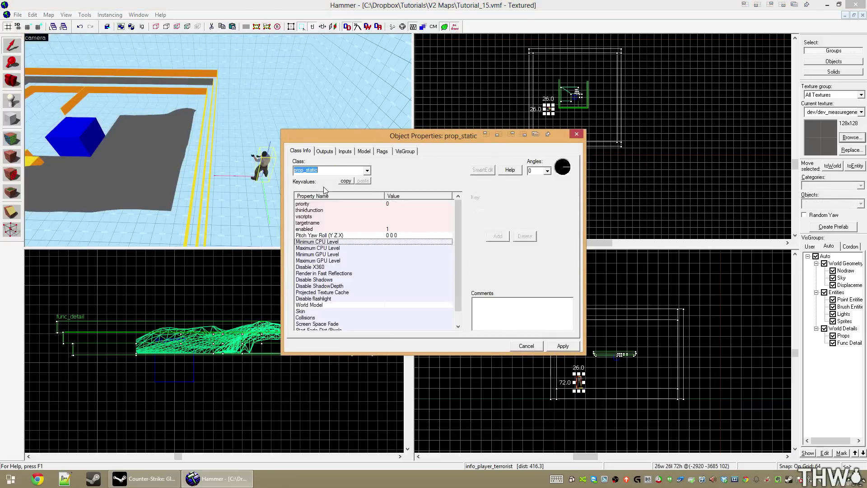
pyautogui.press('Return')
# - Filter the prop's world model list by skybox and preview tibet_skybox_town_bldgg.mdl and tibet_skybox_town_bldgh.mdl
pyautogui.doubleClick(319, 274)
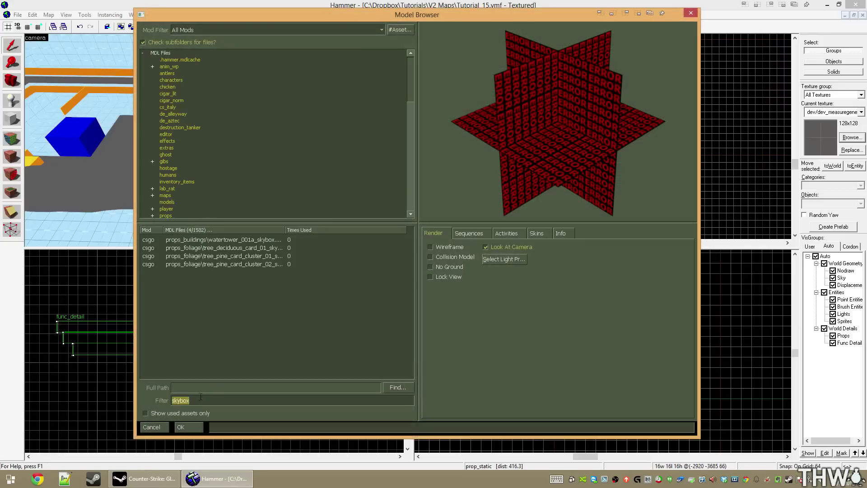
pyautogui.moveTo(201, 397); pyautogui.dragTo(152, 399)
pyautogui.write('skybo')
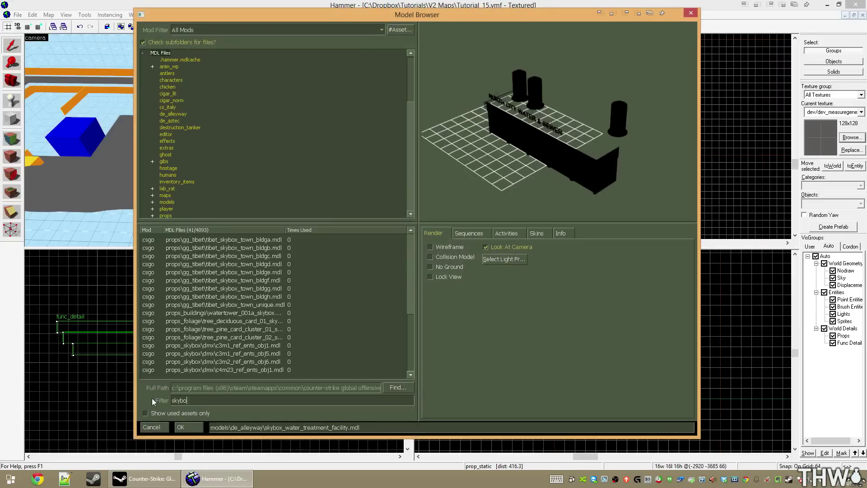
pyautogui.write('x')
pyautogui.click(321, 288)
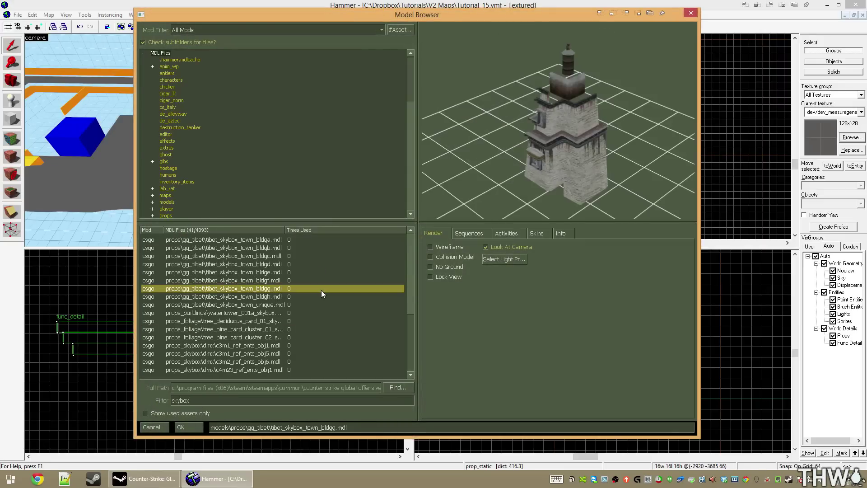
pyautogui.click(324, 297)
pyautogui.moveTo(524, 144); pyautogui.dragTo(533, 273)
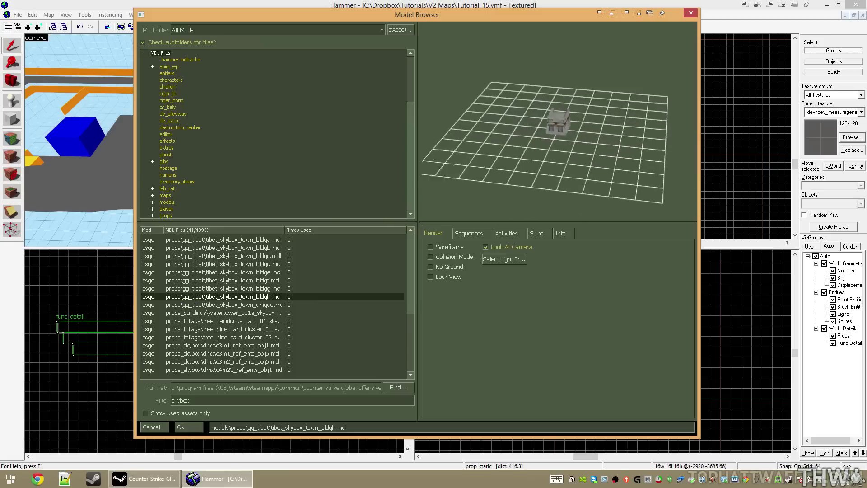
# - Preview the other Tibet town skybox models and examine tibet_skybox_palace.mdl up close
pyautogui.press('Up')
pyautogui.press('Up')
pyautogui.press('Up')
pyautogui.press('Up')
pyautogui.press('Up')
pyautogui.press('Up')
pyautogui.press('Up')
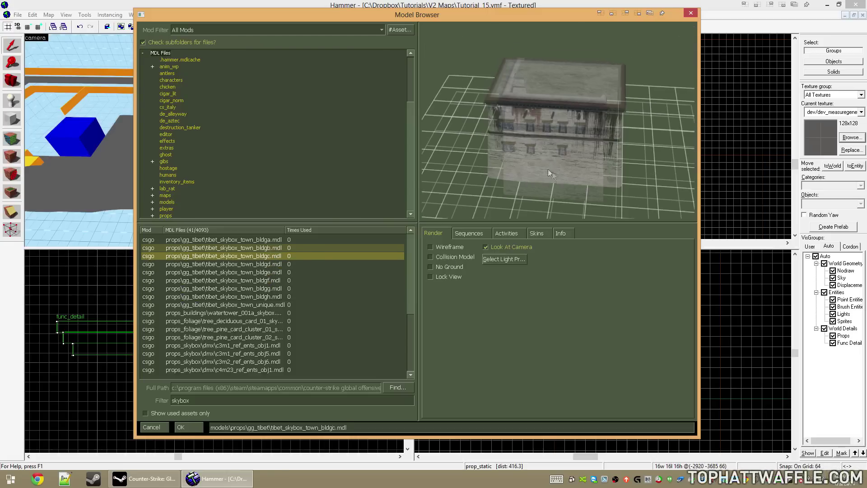
pyautogui.press('Up')
pyautogui.press('Up')
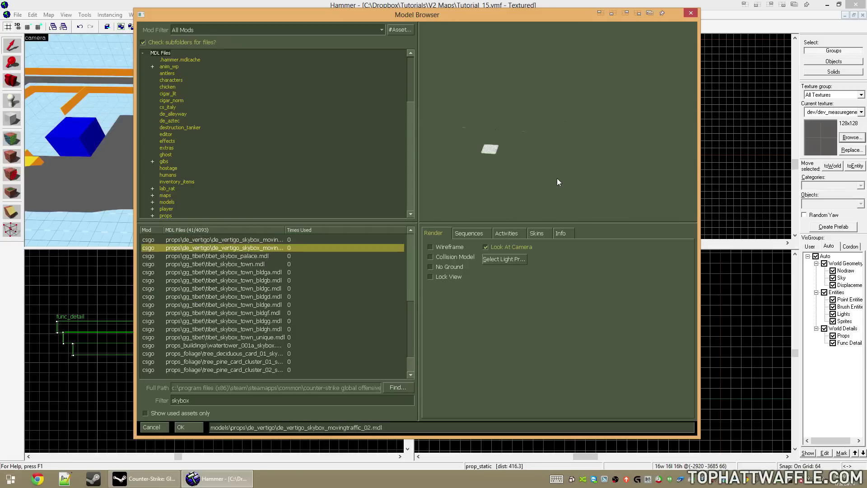
pyautogui.moveTo(560, 181)
pyautogui.mouseDown()
pyautogui.moveTo(578, 168)
pyautogui.moveTo(562, 180)
pyautogui.mouseUp()
pyautogui.moveTo(562, 180); pyautogui.dragTo(562, 149, button='right')
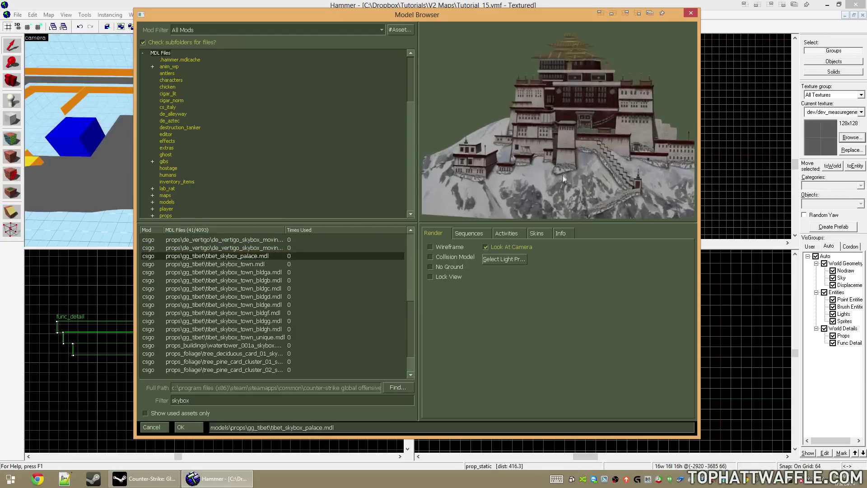
pyautogui.moveTo(562, 180)
pyautogui.mouseDown()
pyautogui.moveTo(569, 171)
pyautogui.moveTo(554, 194)
pyautogui.moveTo(534, 182)
pyautogui.moveTo(572, 187)
pyautogui.mouseUp()
pyautogui.click(442, 248)
pyautogui.click(460, 248)
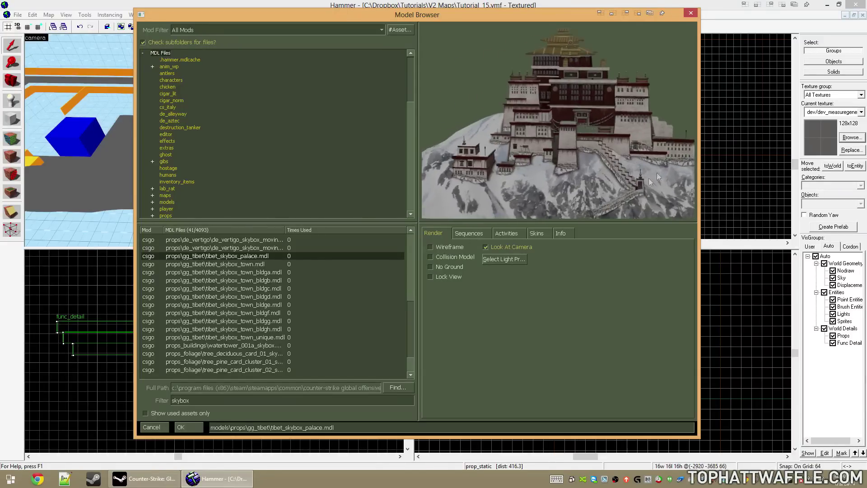
# - Set the prop_static's world model to watertower_001a_skybox.mdl
pyautogui.click(216, 296)
pyautogui.press('Down')
pyautogui.press('Down')
pyautogui.press('Down')
pyautogui.press('Down')
pyautogui.press('Down')
pyautogui.press('Down')
pyautogui.press('Down')
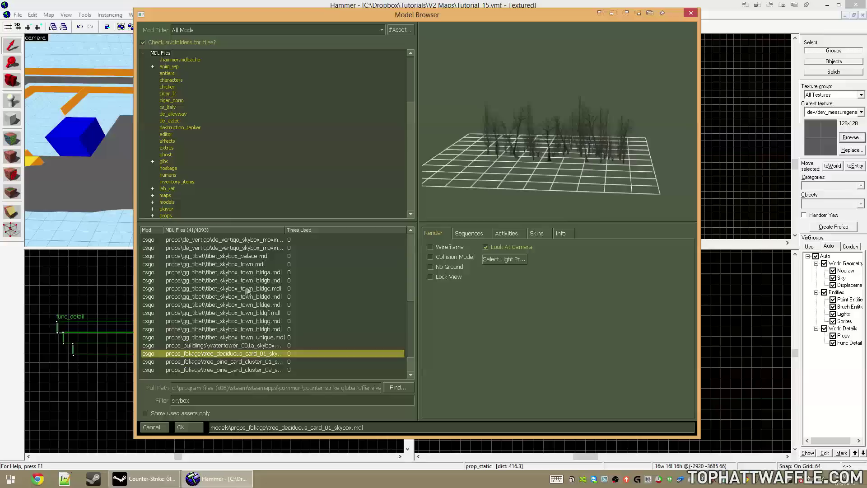
pyautogui.press('Up')
pyautogui.press('Return')
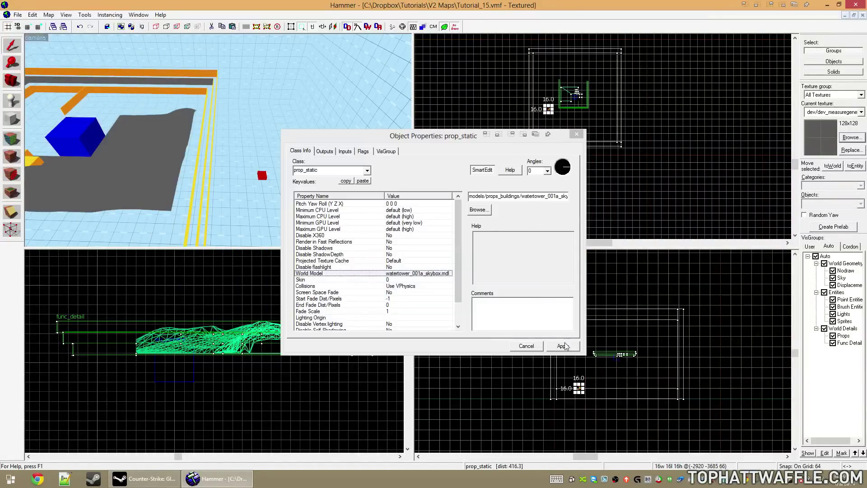
pyautogui.click(562, 346)
# - Move the water tower just outside the corner of the background walls and make three copies at varied positions and rotations
pyautogui.scroll(2, 586, 394)
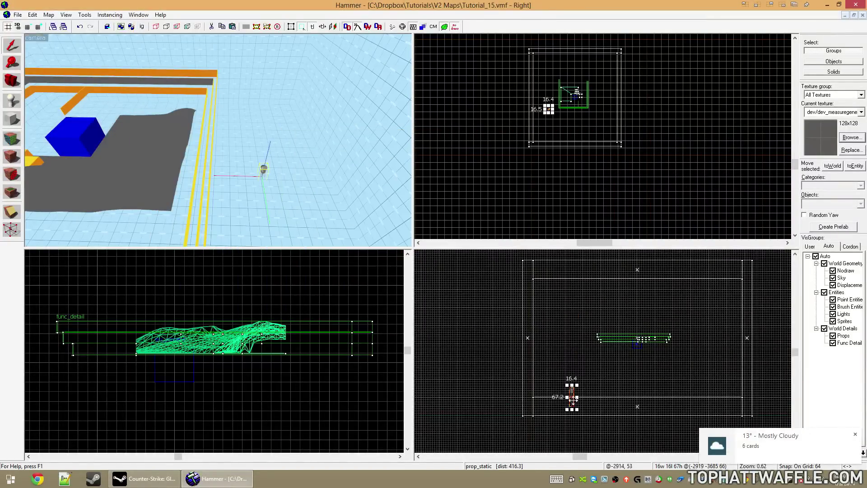
pyautogui.scroll(10, 573, 400)
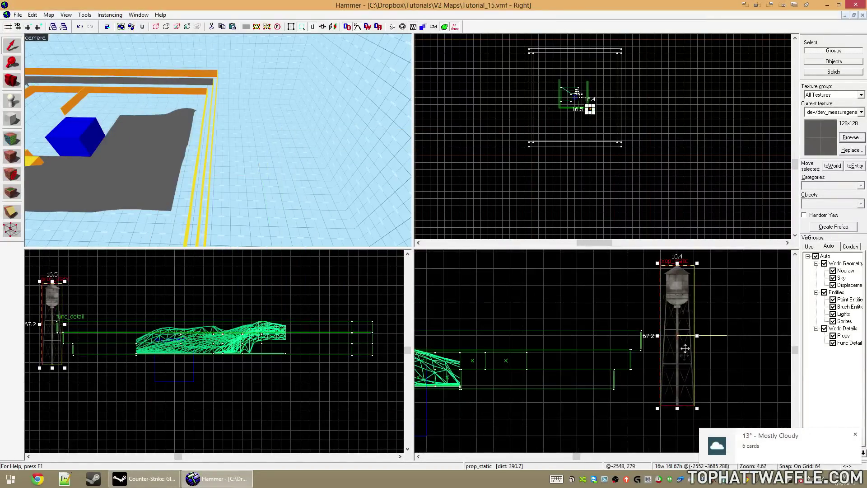
pyautogui.scroll(5, 575, 103)
pyautogui.keyDown('shift'); pyautogui.moveTo(671, 132); pyautogui.dragTo(646, 171); pyautogui.keyUp('shift')
pyautogui.scroll(-5, 687, 149)
# - Change the selected water tower copy's world model to tree_pine_card_cluster_01_skybox.mdl
pyautogui.hotkey('alt', 'Return')
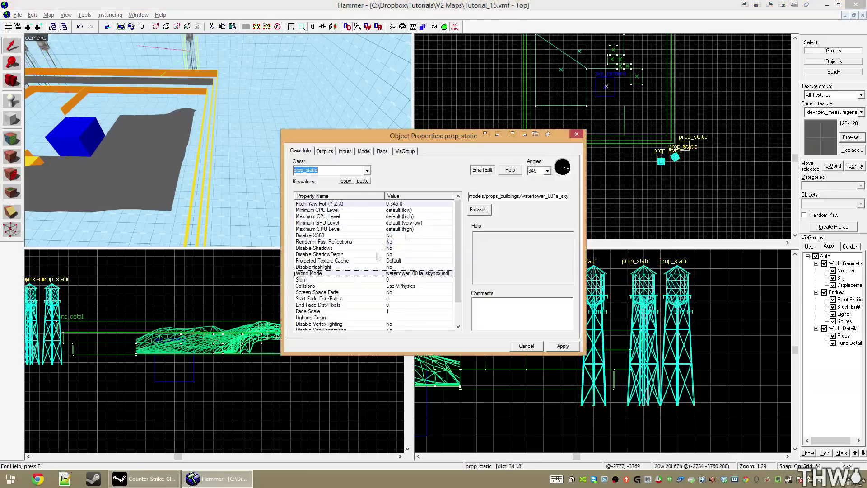
pyautogui.click(483, 213)
pyautogui.press('Down')
pyautogui.press('Down')
pyautogui.press('Down')
pyautogui.press('Down')
pyautogui.press('Down')
pyautogui.press('Down')
pyautogui.press('Up')
pyautogui.press('Up')
pyautogui.press('Up')
pyautogui.press('Up')
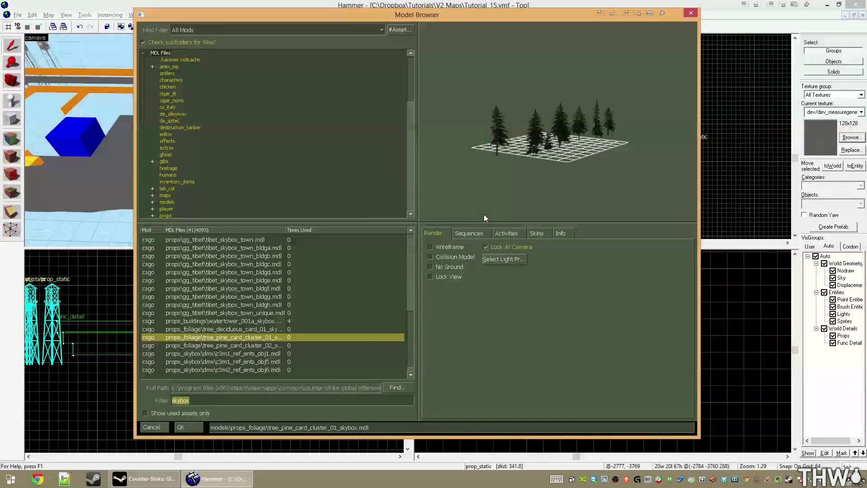
pyautogui.moveTo(483, 214); pyautogui.dragTo(593, 115)
pyautogui.press('Return')
pyautogui.click(566, 346)
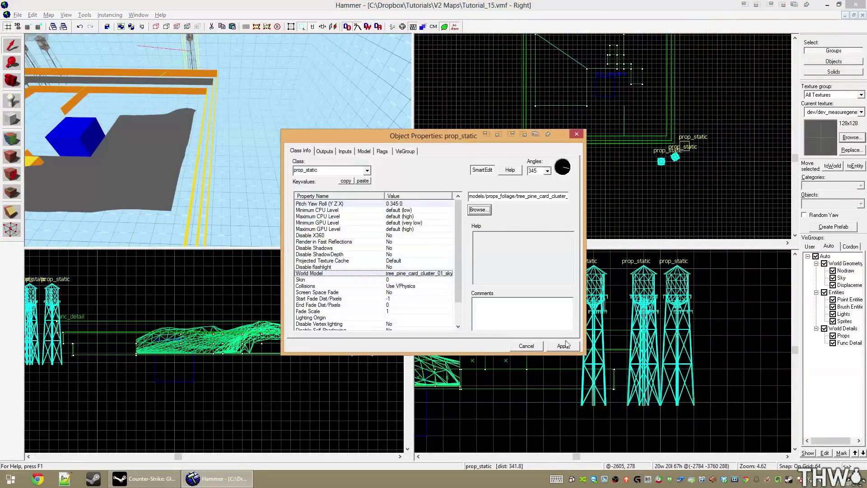
pyautogui.click(531, 348)
# - Change the pine cluster prop's world model to tree_deciduous_card_01_skybox.mdl
pyautogui.press('z')
pyautogui.press('s')
pyautogui.press('z')
pyautogui.doubleClick(216, 141)
pyautogui.click(480, 214)
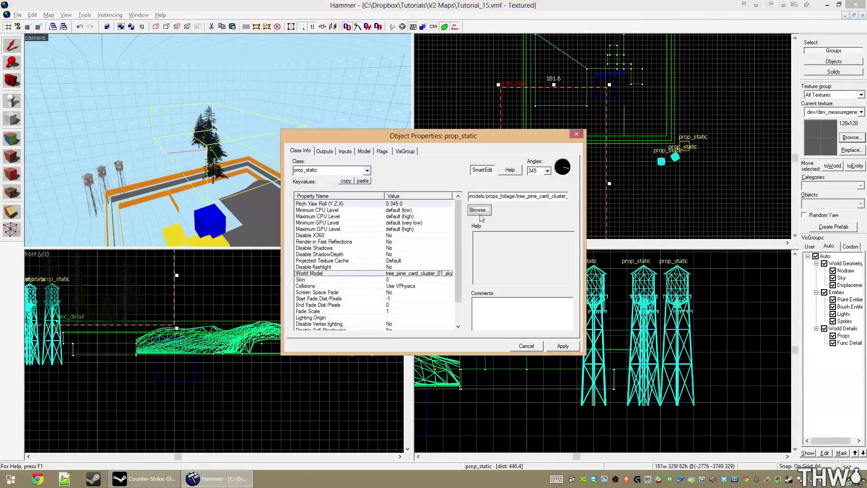
pyautogui.press('Down')
pyautogui.press('Down')
pyautogui.press('Down')
pyautogui.press('Down')
pyautogui.press('Up')
pyautogui.press('Up')
pyautogui.press('Up')
pyautogui.press('Up')
pyautogui.press('Up')
pyautogui.press('Return')
pyautogui.click(563, 345)
pyautogui.click(529, 346)
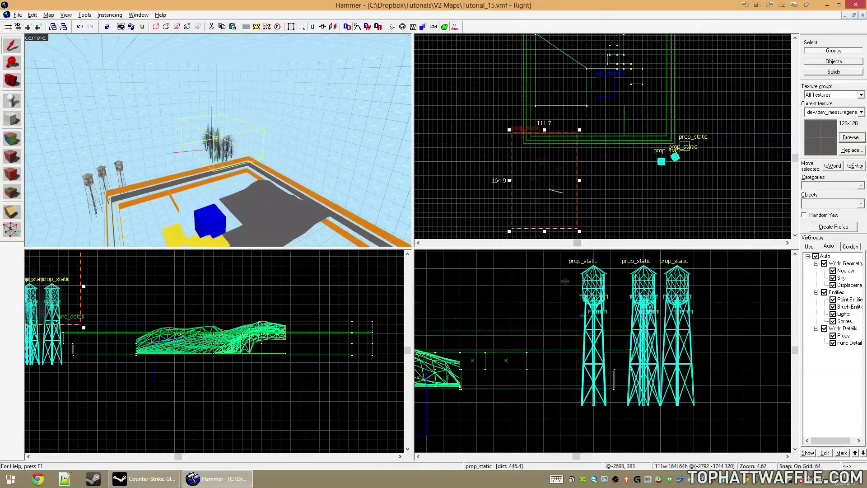
# - Rotate the deciduous tree card a quarter turn and place it behind the terrain's far edge, then clear the selection
pyautogui.scroll(-3, 592, 337)
pyautogui.moveTo(526, 308); pyautogui.dragTo(528, 317)
pyautogui.click(547, 180)
pyautogui.moveTo(579, 130); pyautogui.dragTo(595, 216)
pyautogui.press('z')
pyautogui.press('z')
pyautogui.moveTo(561, 167); pyautogui.dragTo(585, 123)
pyautogui.press('z')
pyautogui.press('z')
pyautogui.scroll(-1, 587, 131)
pyautogui.press('Escape')
pyautogui.press('z')
pyautogui.press('z')
pyautogui.click(218, 141)
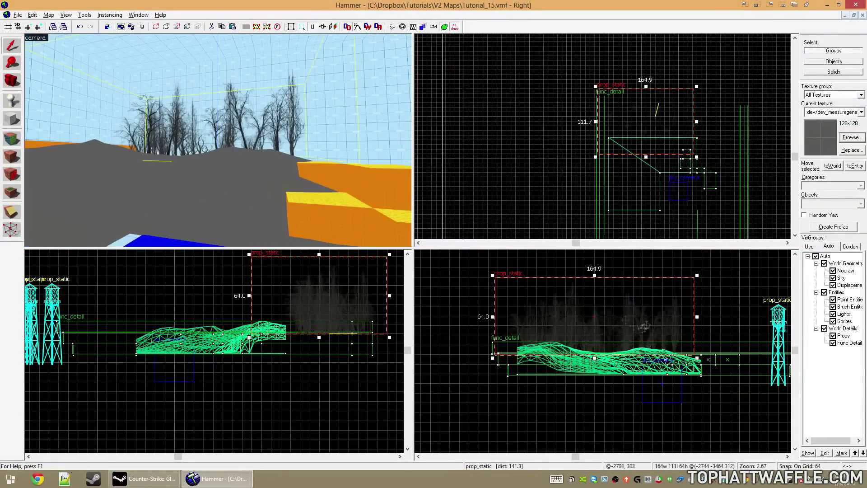
pyautogui.scroll(1, 591, 331)
pyautogui.click(743, 300)
# - Look over the skybox room from several angles, checking how the trees and water towers sit around the terrain
pyautogui.press('z')
pyautogui.press('s')
pyautogui.press('z')
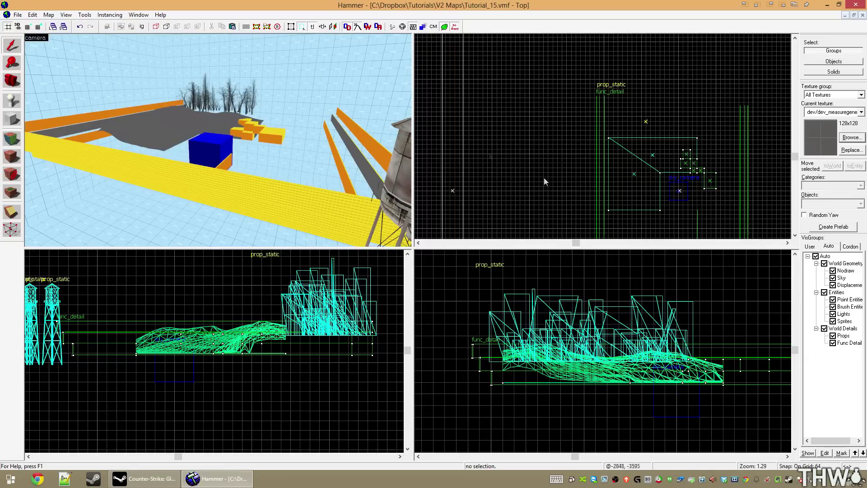
pyautogui.press('z')
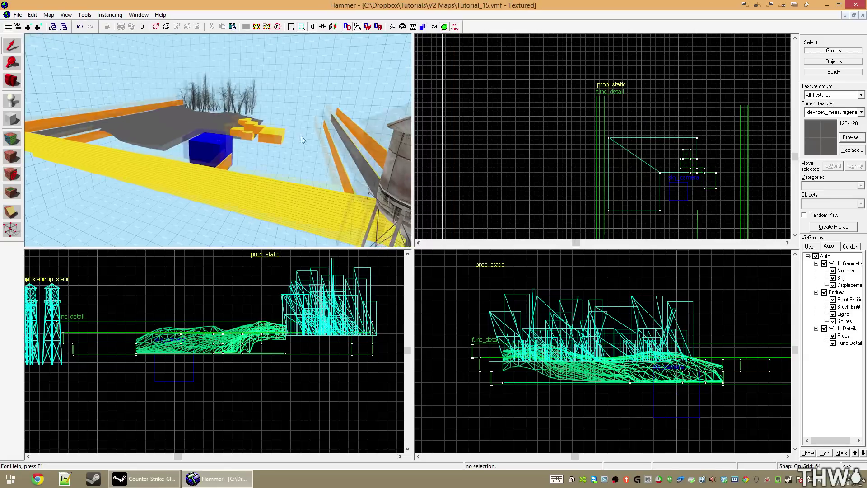
pyautogui.press('a')
pyautogui.press('z')
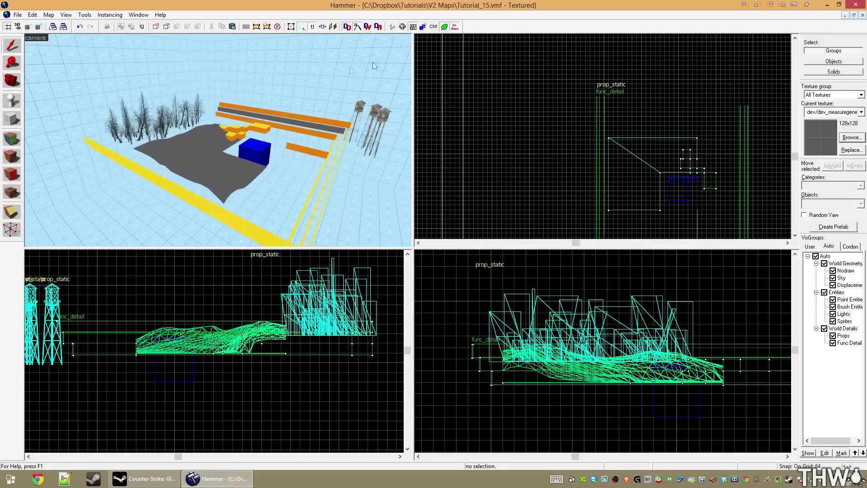
pyautogui.press('d')
# - Check the collision options of both terrain displacements and the func_detail properties of the background walls
pyautogui.click(210, 165)
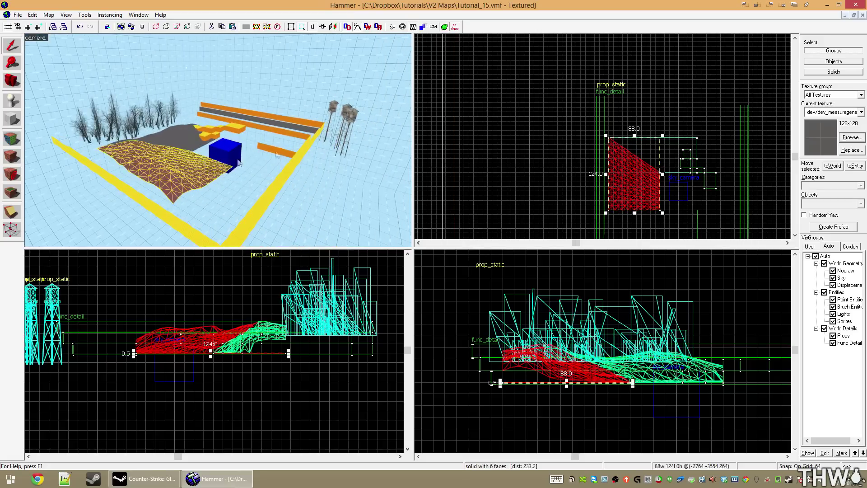
pyautogui.keyDown('ctrl'); pyautogui.click(185, 139); pyautogui.keyUp('ctrl')
pyautogui.click(19, 143)
pyautogui.click(526, 195)
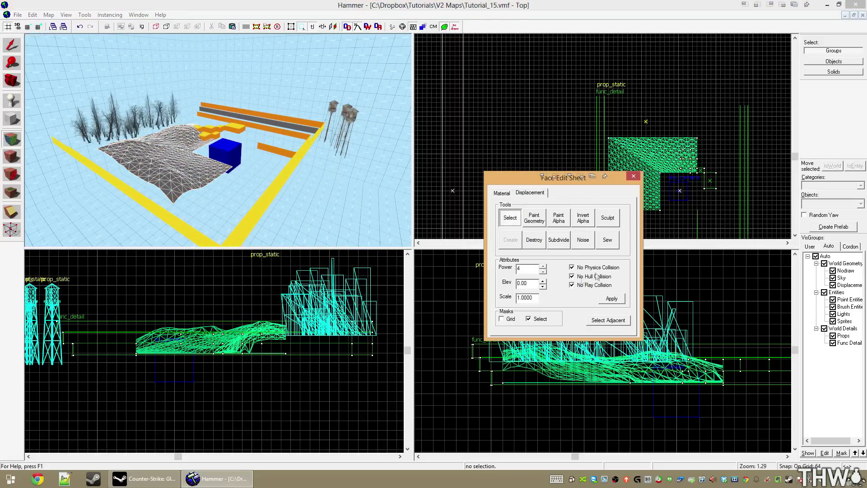
pyautogui.click(634, 176)
pyautogui.doubleClick(269, 119)
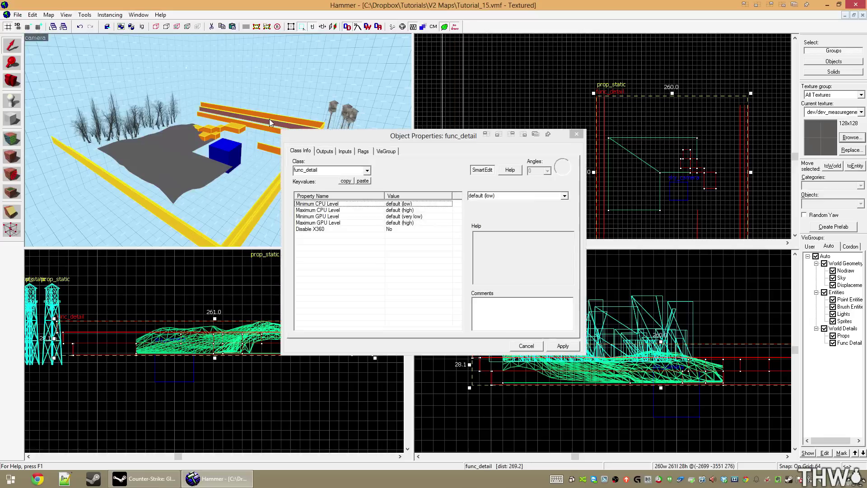
# - Review the shared Disable Shadows property of the tree card and the three water tower props, then close it and clear the selection
pyautogui.click(578, 134)
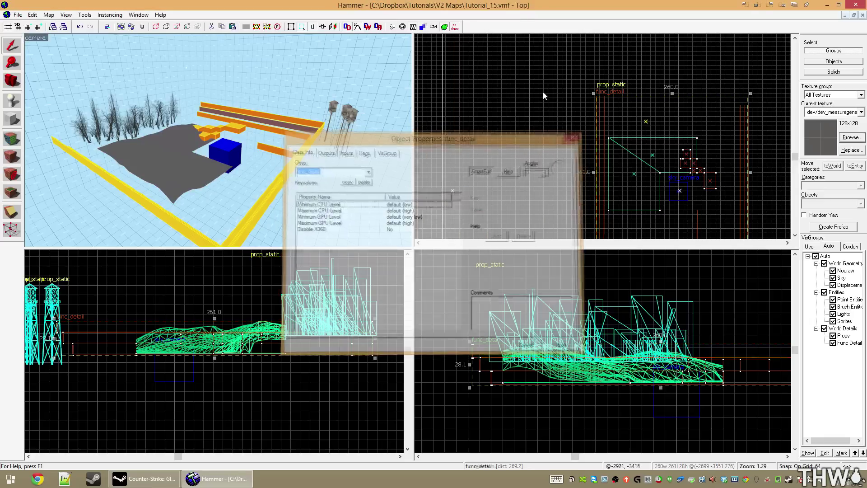
pyautogui.click(149, 119)
pyautogui.keyDown('ctrl'); pyautogui.click(348, 110); pyautogui.keyUp('ctrl')
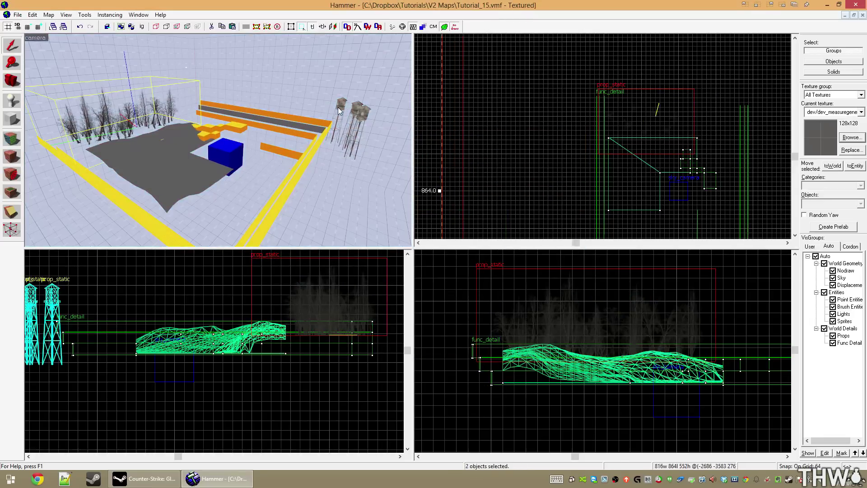
pyautogui.keyDown('ctrl'); pyautogui.click(338, 107); pyautogui.keyUp('ctrl')
pyautogui.keyDown('ctrl'); pyautogui.click(351, 109); pyautogui.keyUp('ctrl')
pyautogui.keyDown('ctrl'); pyautogui.click(359, 113); pyautogui.keyUp('ctrl')
pyautogui.keyDown('ctrl'); pyautogui.click(312, 76); pyautogui.keyUp('ctrl')
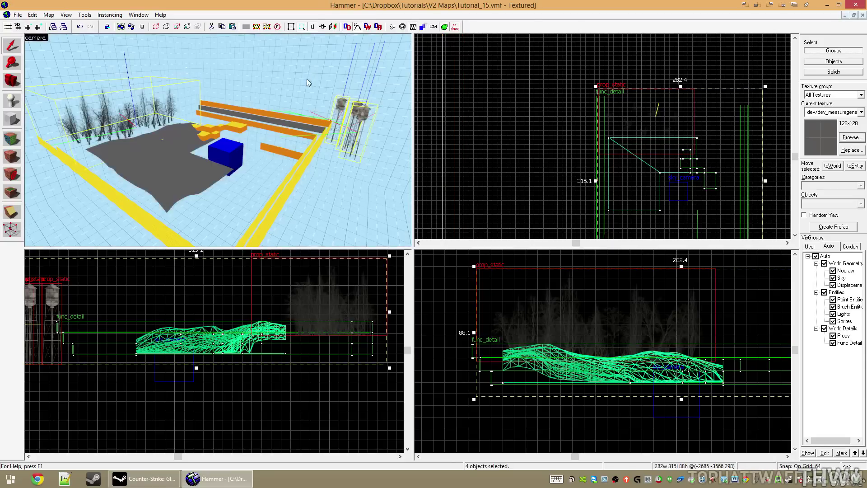
pyautogui.hotkey('alt', 'Return')
pyautogui.click(336, 249)
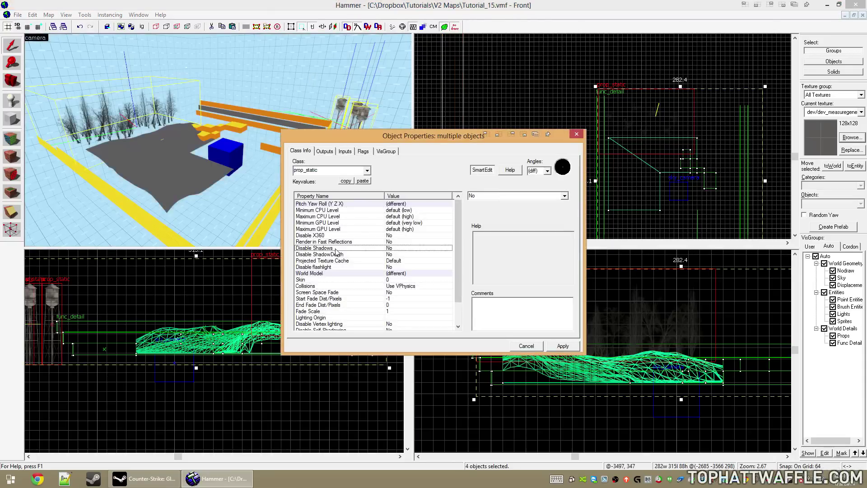
pyautogui.scroll(-2, 511, 195)
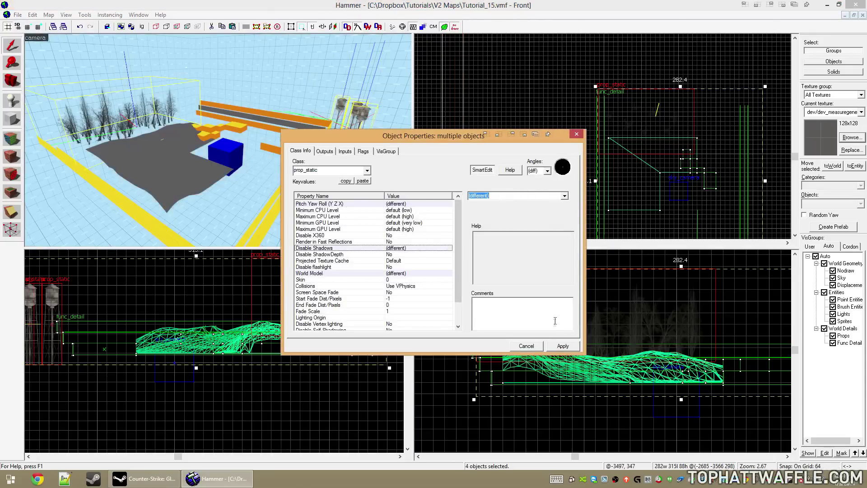
pyautogui.click(526, 346)
pyautogui.click(500, 135)
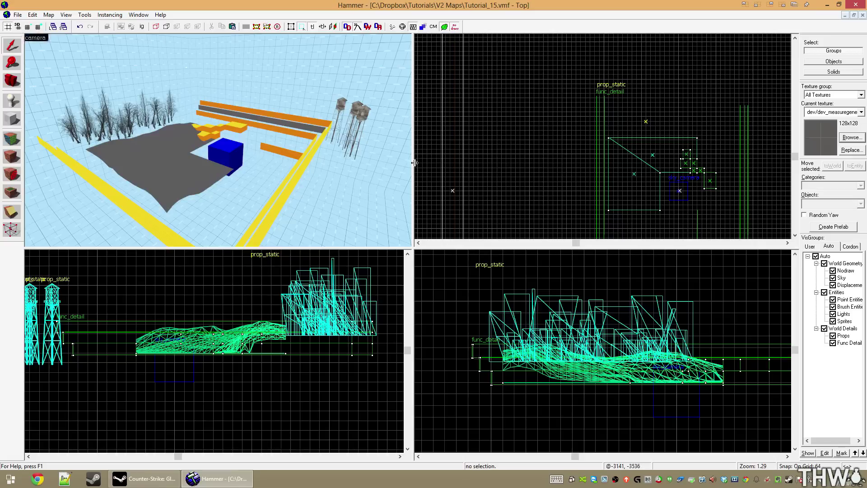
# - Compile the map, launch it in Counter-Strike: Global Offensive, and inspect the skybox hills and trees beyond the arched red structure
pyautogui.press('F9')
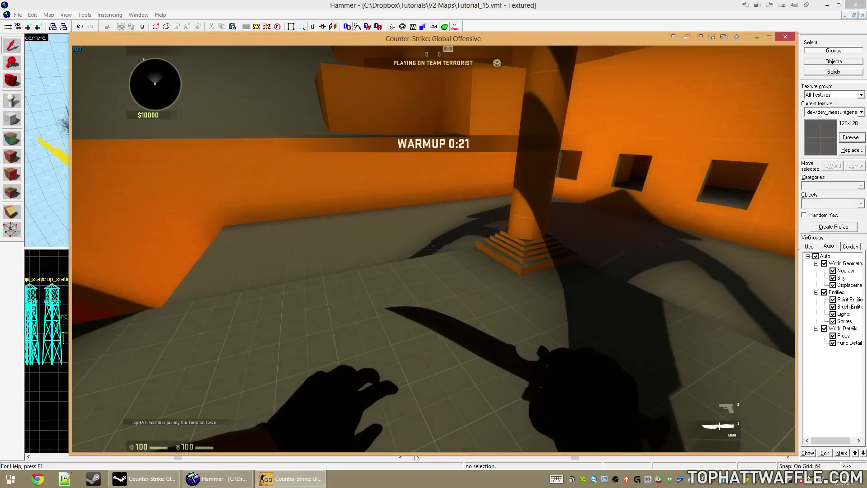
pyautogui.press('w')
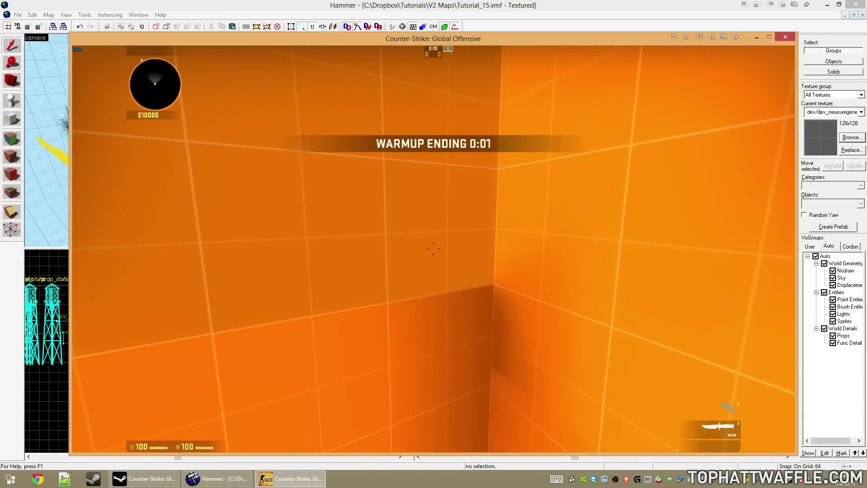
pyautogui.press('f')
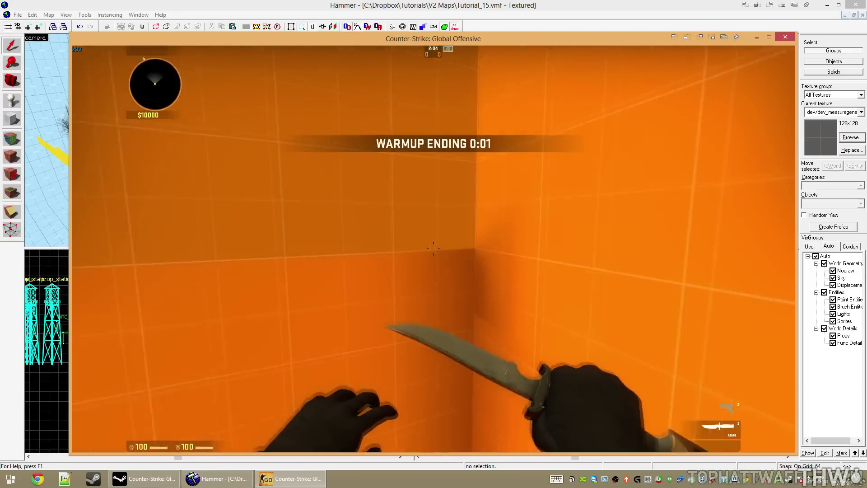
pyautogui.press('2')
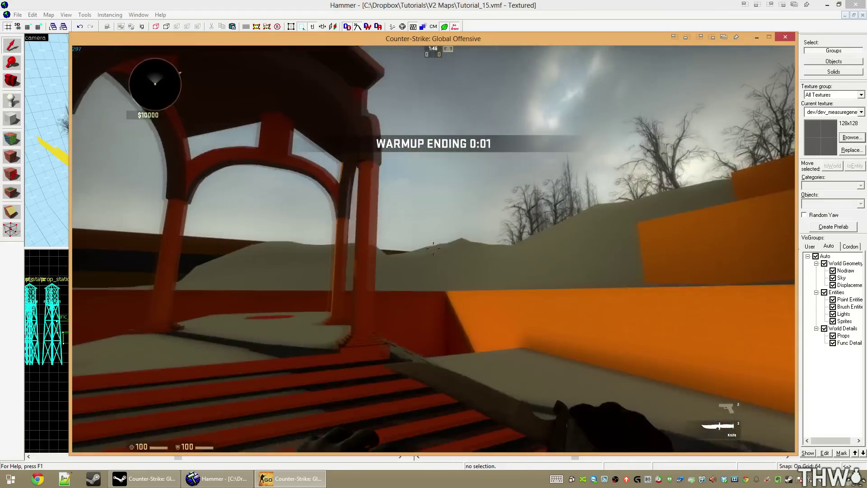
pyautogui.press('w')
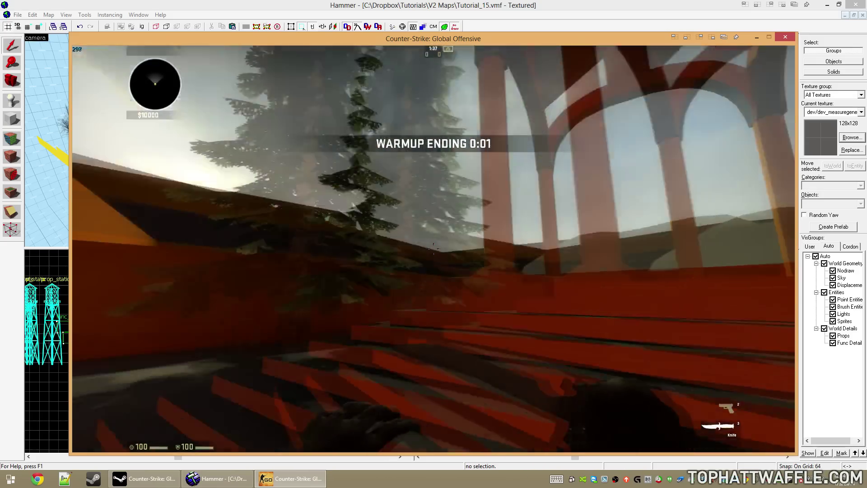
pyautogui.press('2')
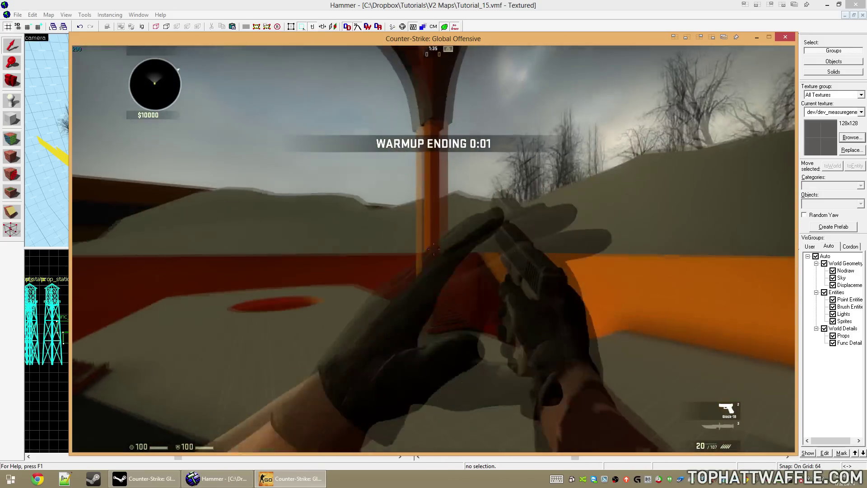
# - Walk through the courtyard towards the corner wall opening, examining the tree shadows and the background walls rising behind the playable walls
pyautogui.press('3')
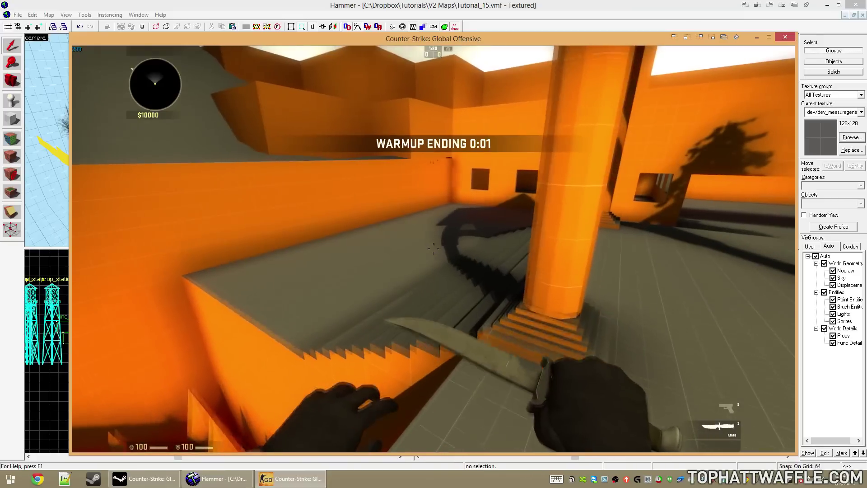
pyautogui.press('w')
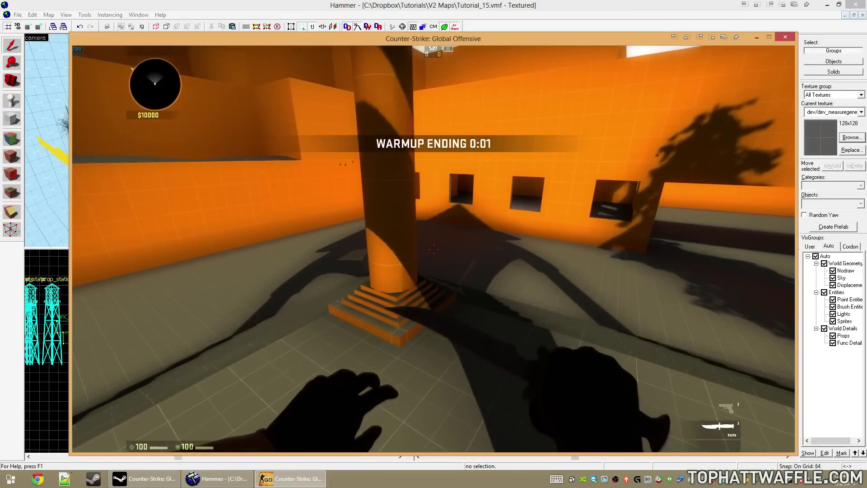
pyautogui.press('w')
pyautogui.press('d')
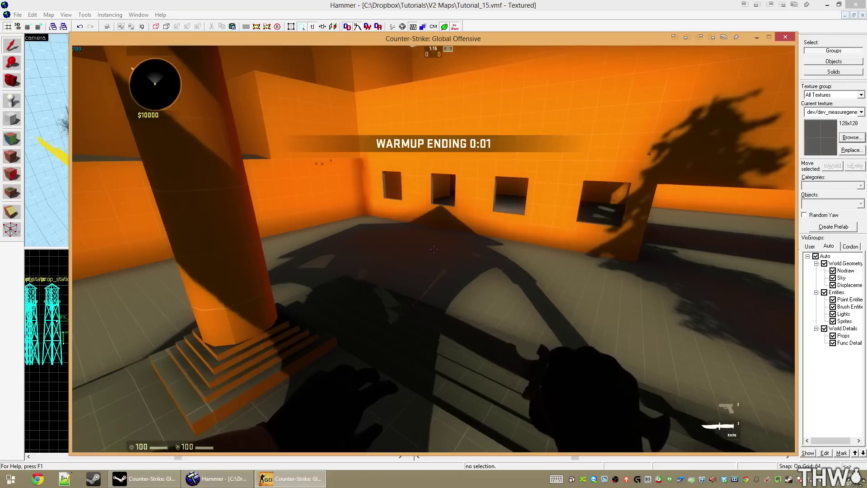
pyautogui.press('w')
pyautogui.press('w')
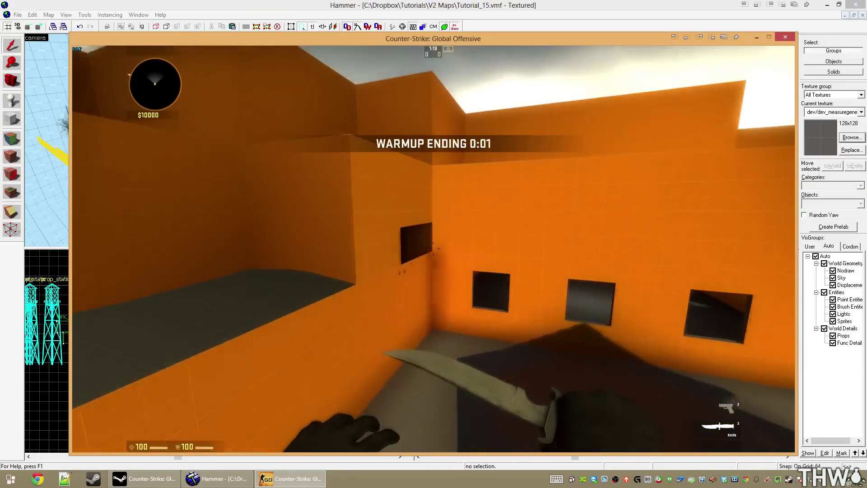
pyautogui.press('w')
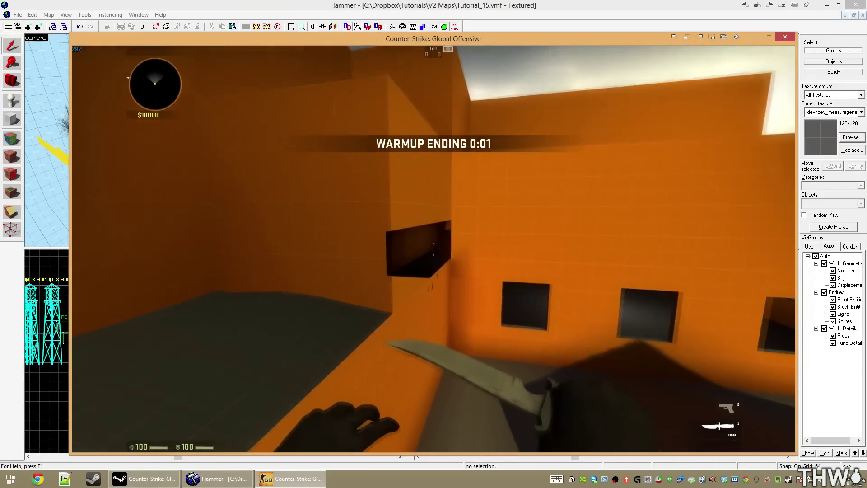
pyautogui.press('w')
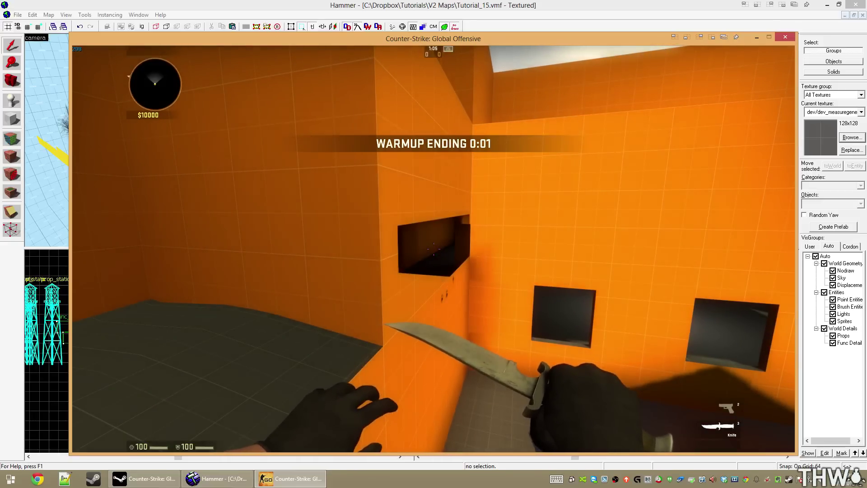
# - Examine the skybox water towers above the courtyard walls from several spots on the ground, with the pistol in hand
pyautogui.press('w')
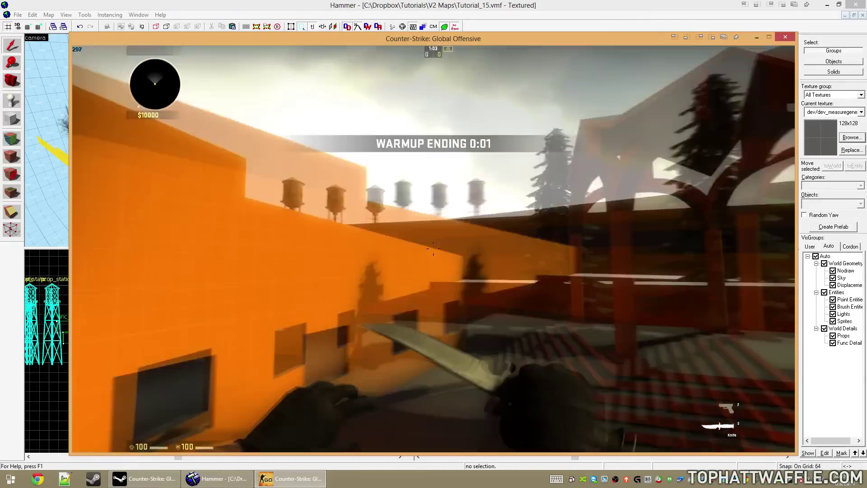
pyautogui.press('w')
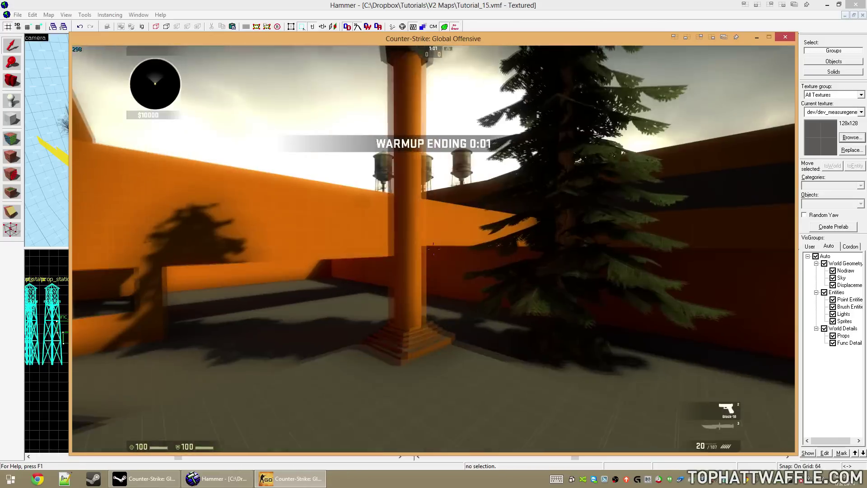
pyautogui.press('2')
pyautogui.press('s')
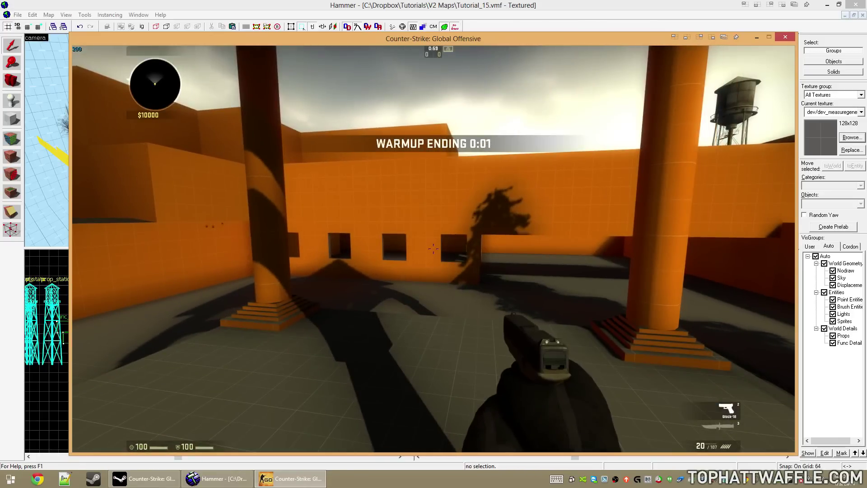